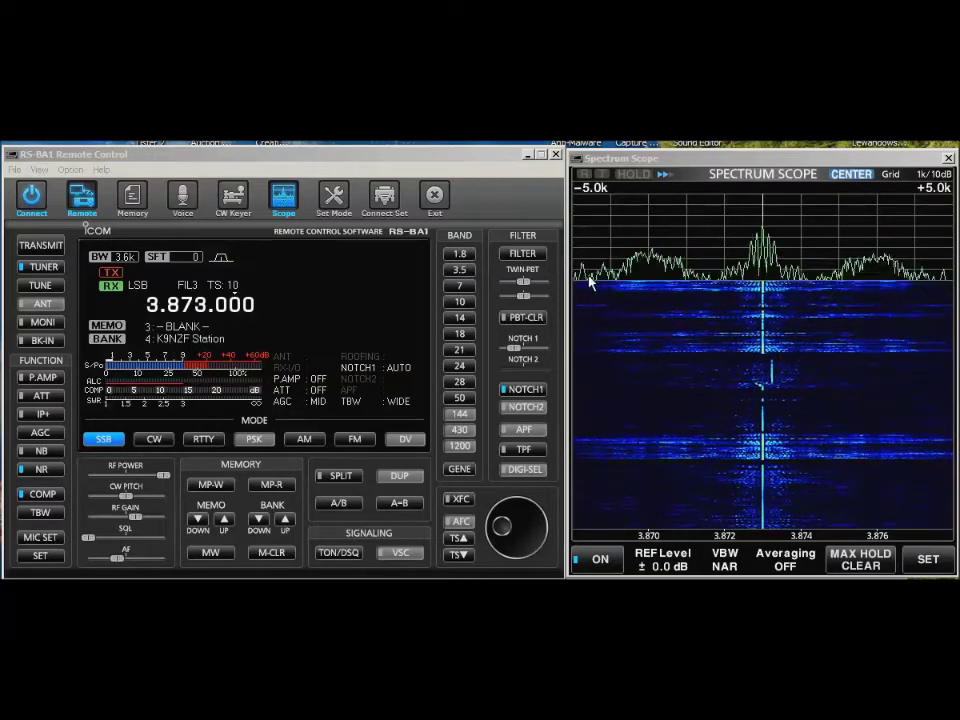
Cycle the spectrum scope through its wider spans up to ±500k and back around to ±5.0k.
click(943, 189)
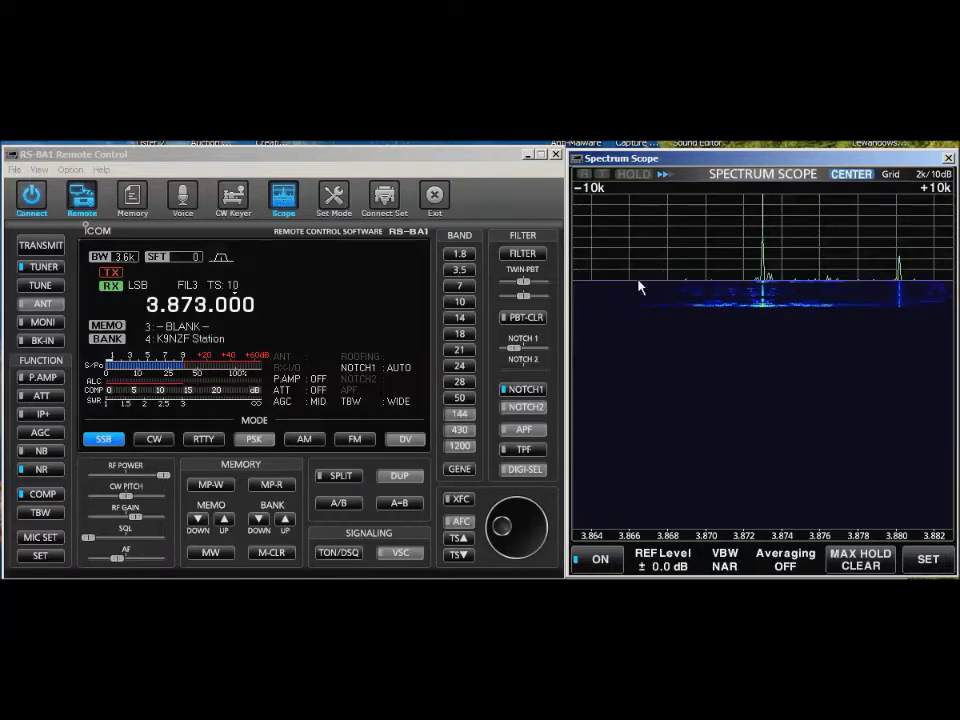
click(942, 190)
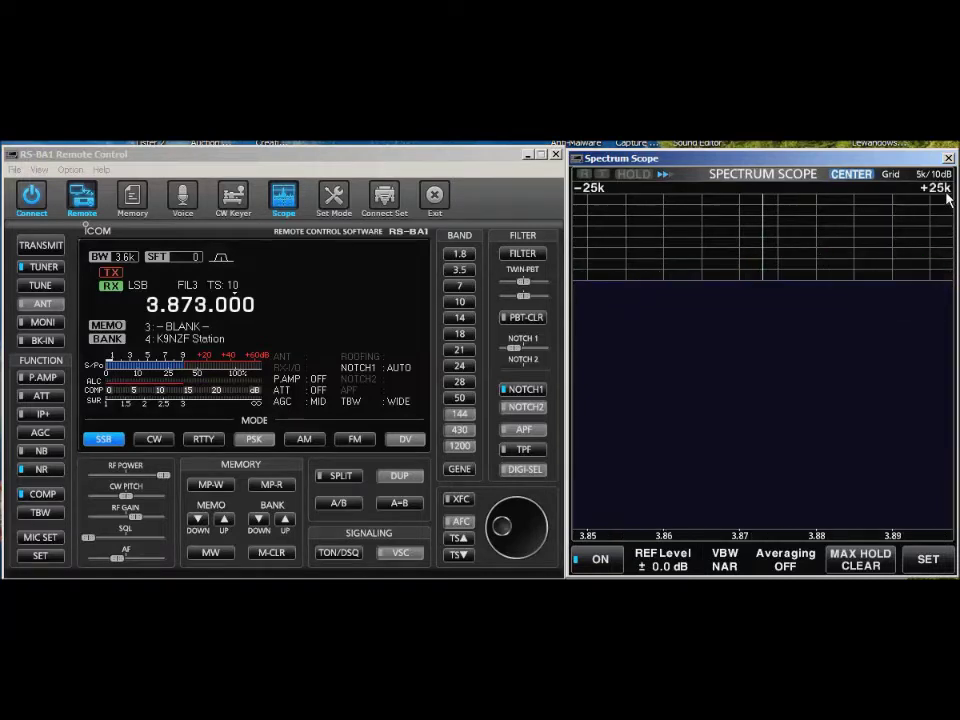
click(945, 195)
click(945, 195)
click(945, 195)
click(945, 195)
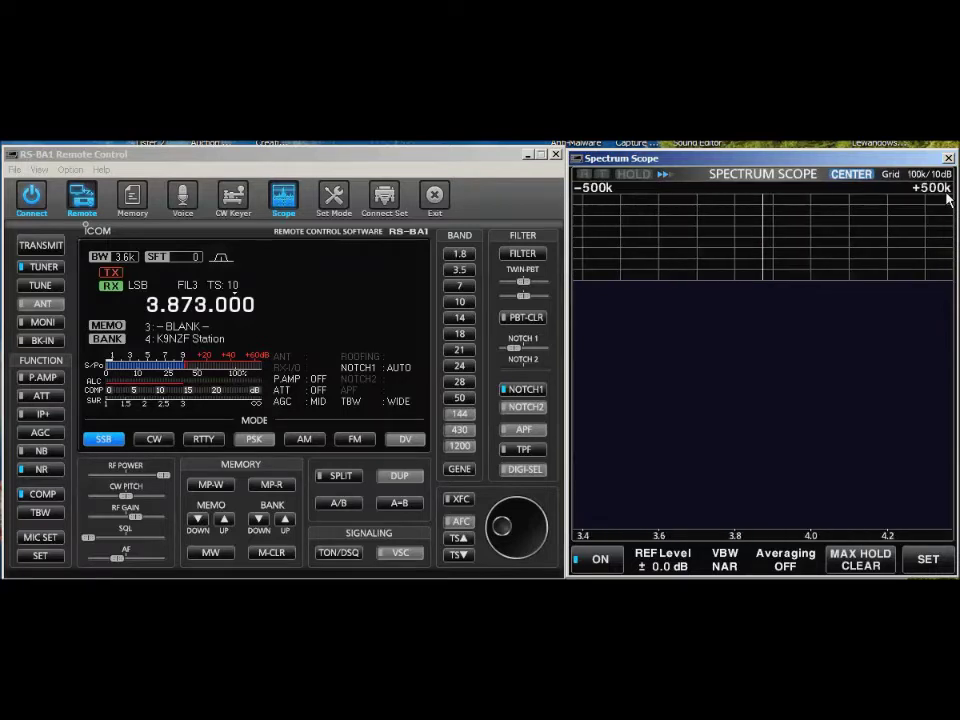
click(946, 196)
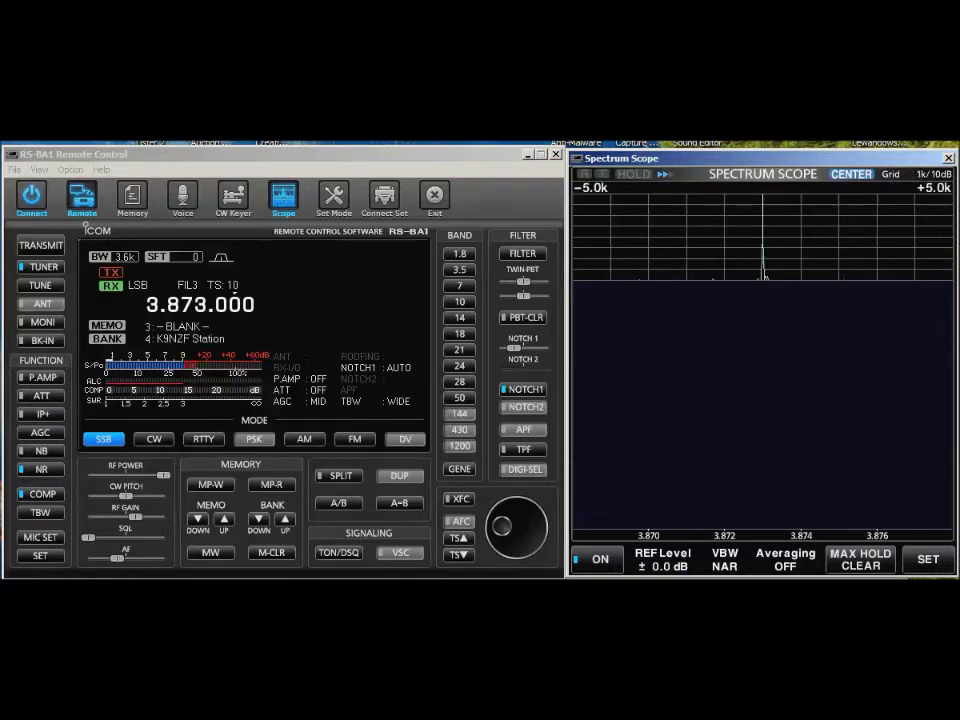
Switch the receiver to AM mode, check its filter bandwidth and offset the twin passband tuning to a shift of -100.
click(298, 440)
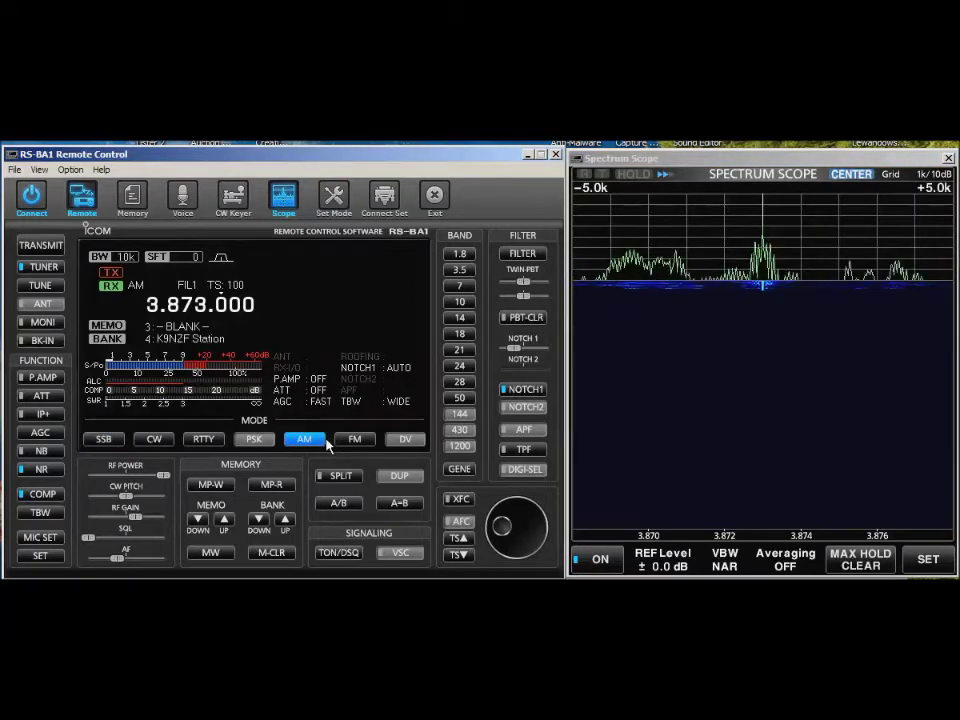
click(522, 253)
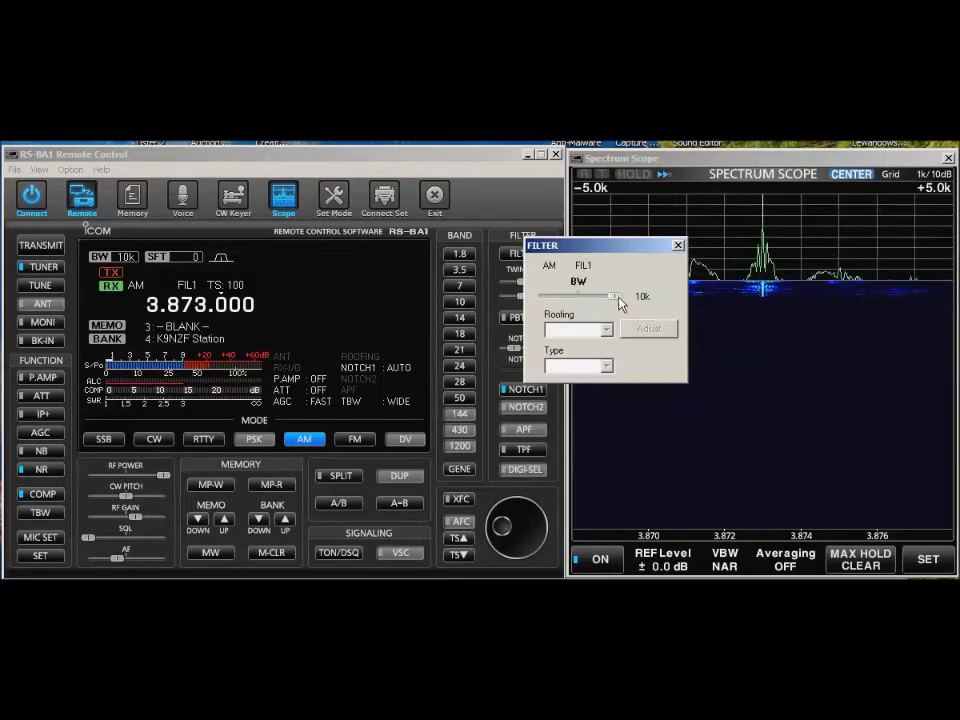
click(678, 245)
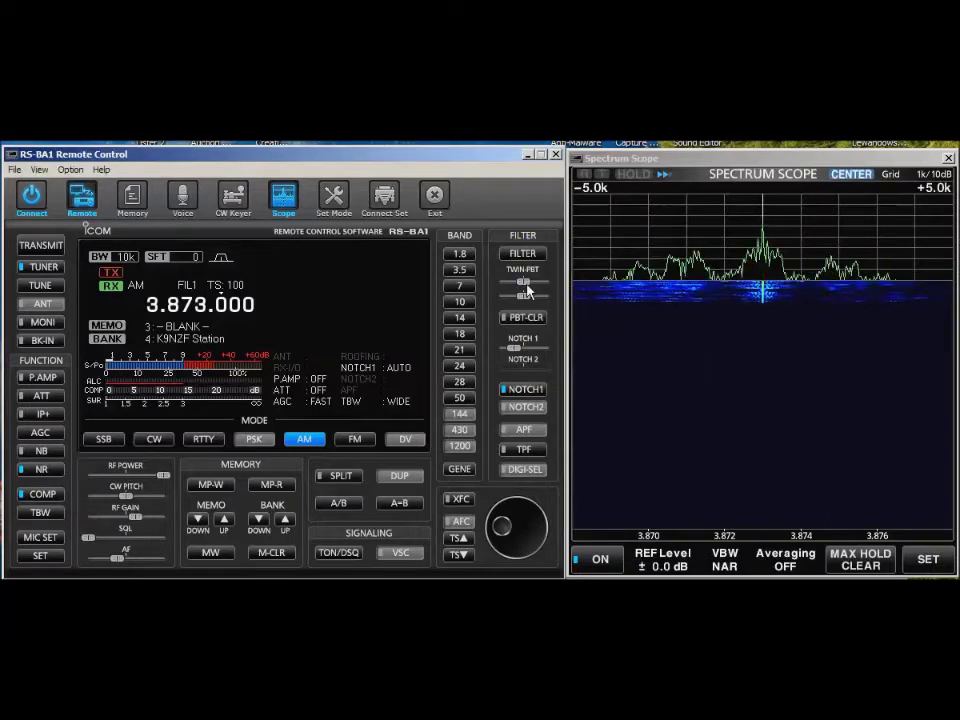
mouse_move(535, 287)
mouse_down()
mouse_move(516, 294)
mouse_move(525, 293)
mouse_up()
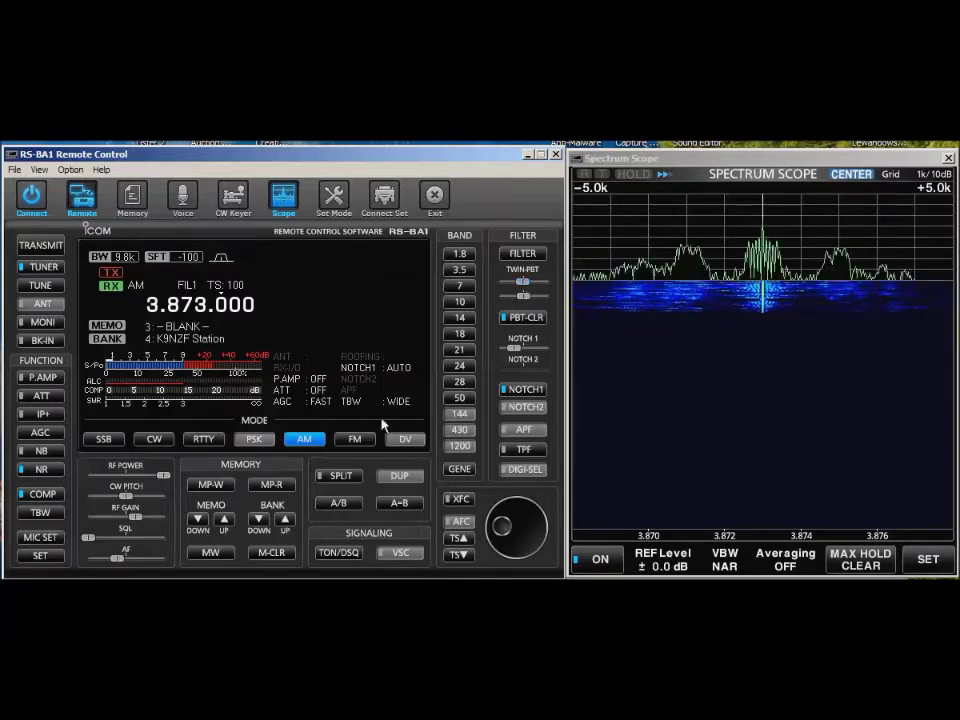
Review the AM receive and transmit tone settings and return the receiver to SSB mode.
click(49, 515)
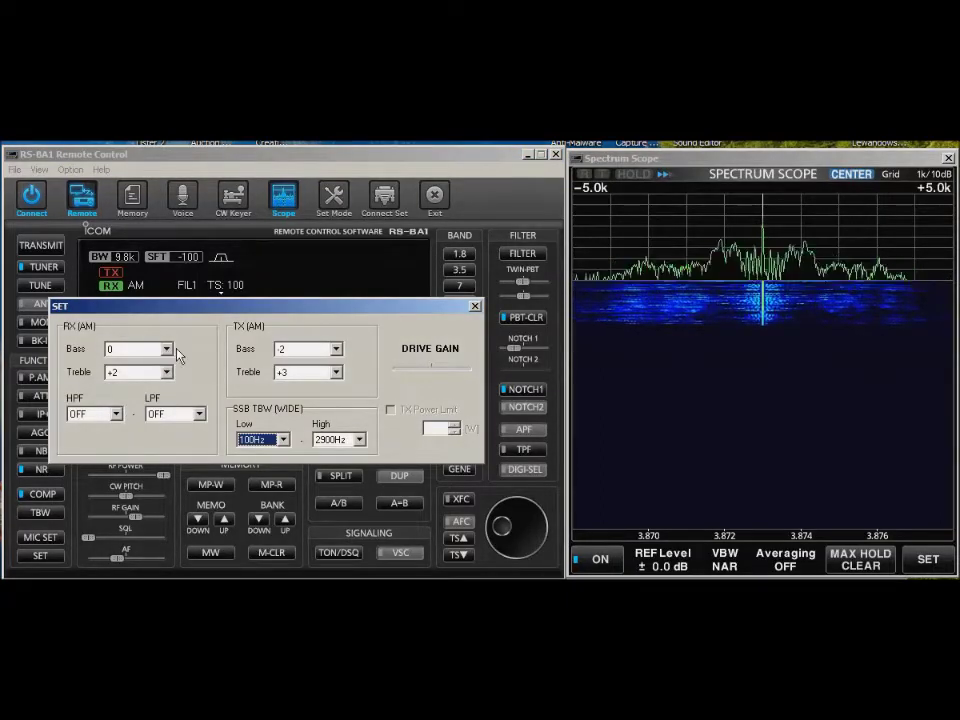
click(475, 308)
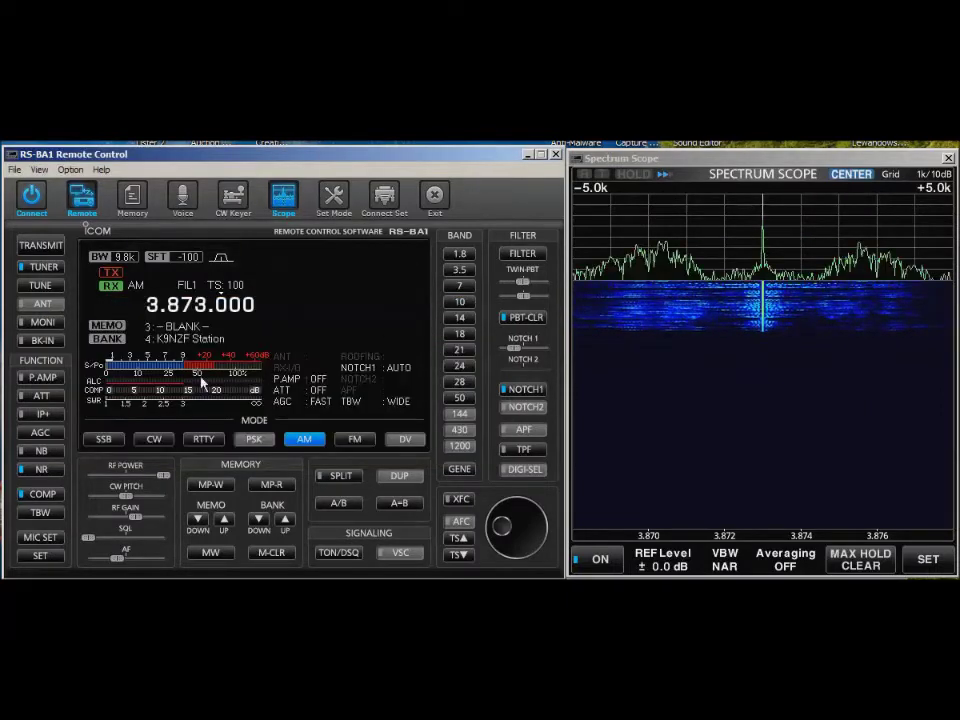
click(103, 441)
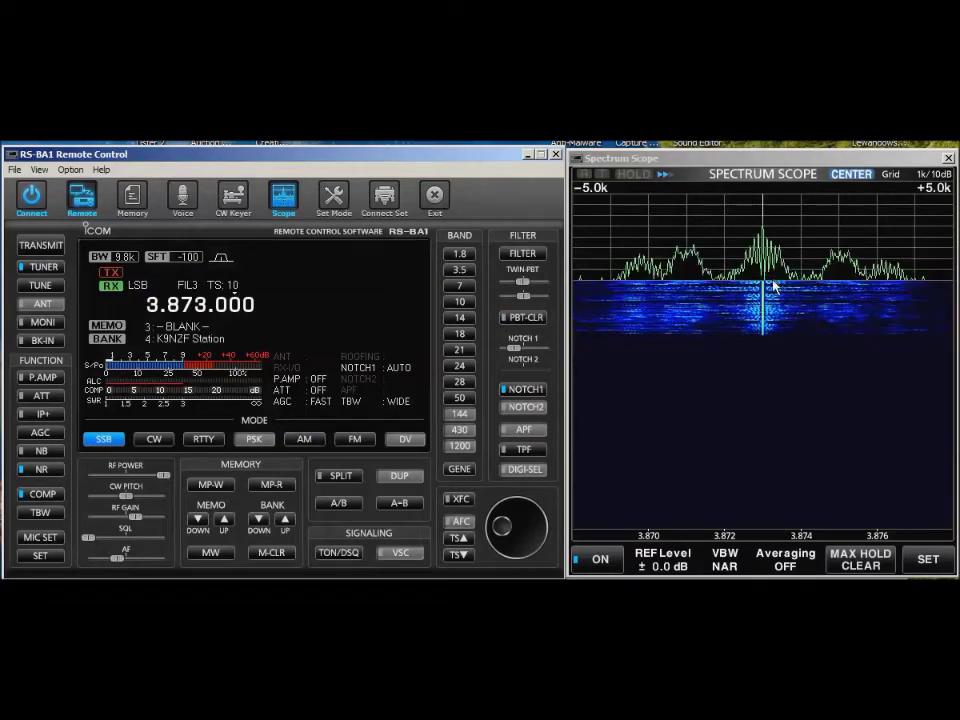
Set the scope to its fixed-range display and tune the signal near the low end of the range to 3.765.000.
click(853, 176)
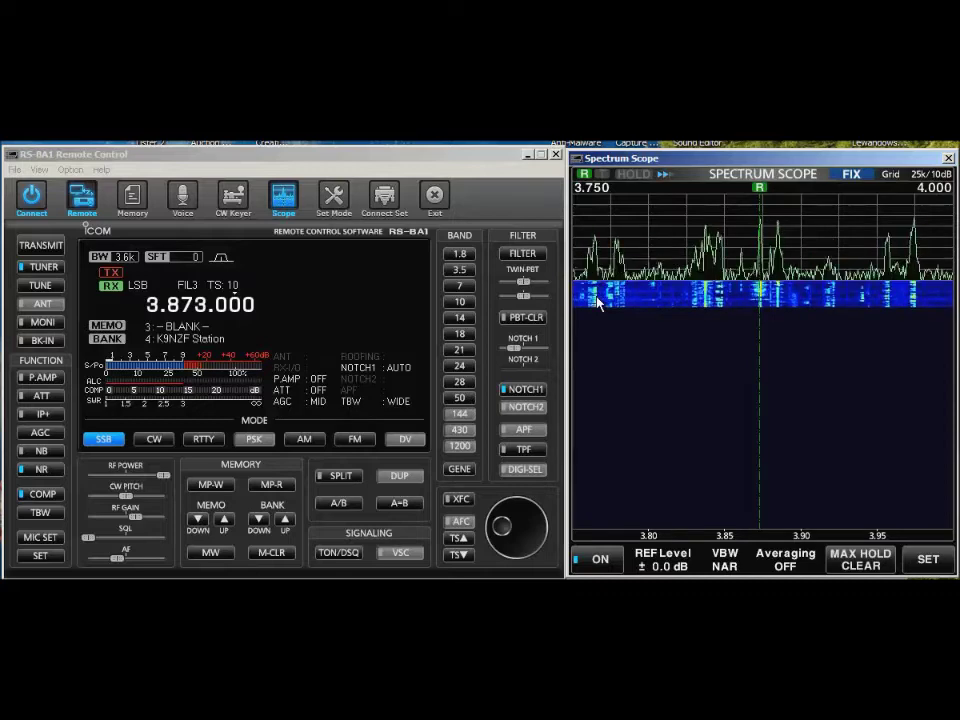
click(597, 303)
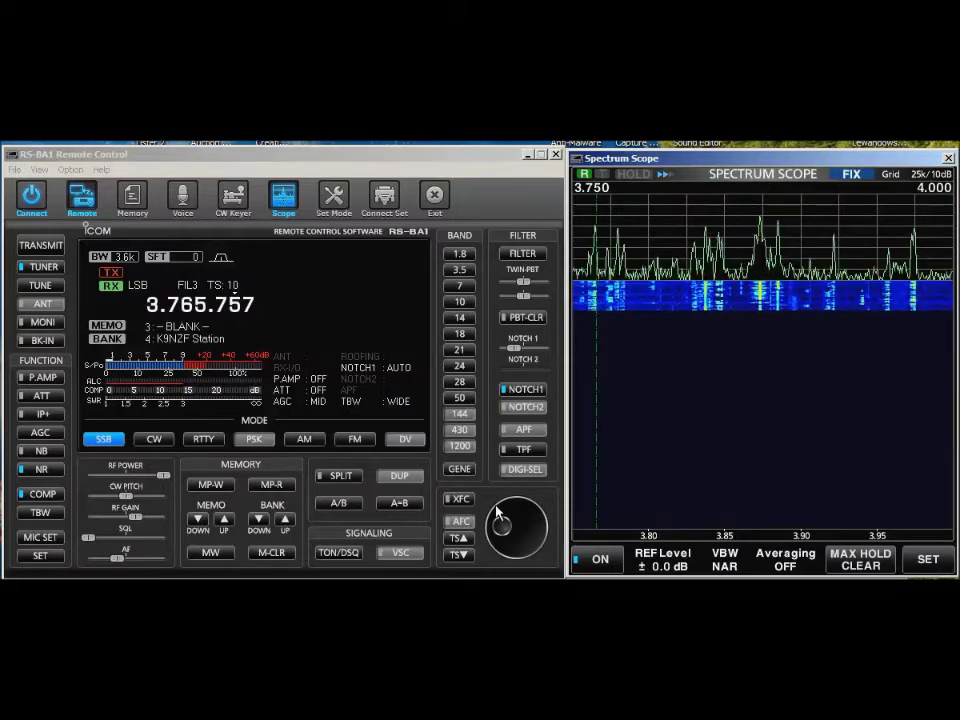
drag(506, 512, 502, 522)
scroll(502, 521, down, 20)
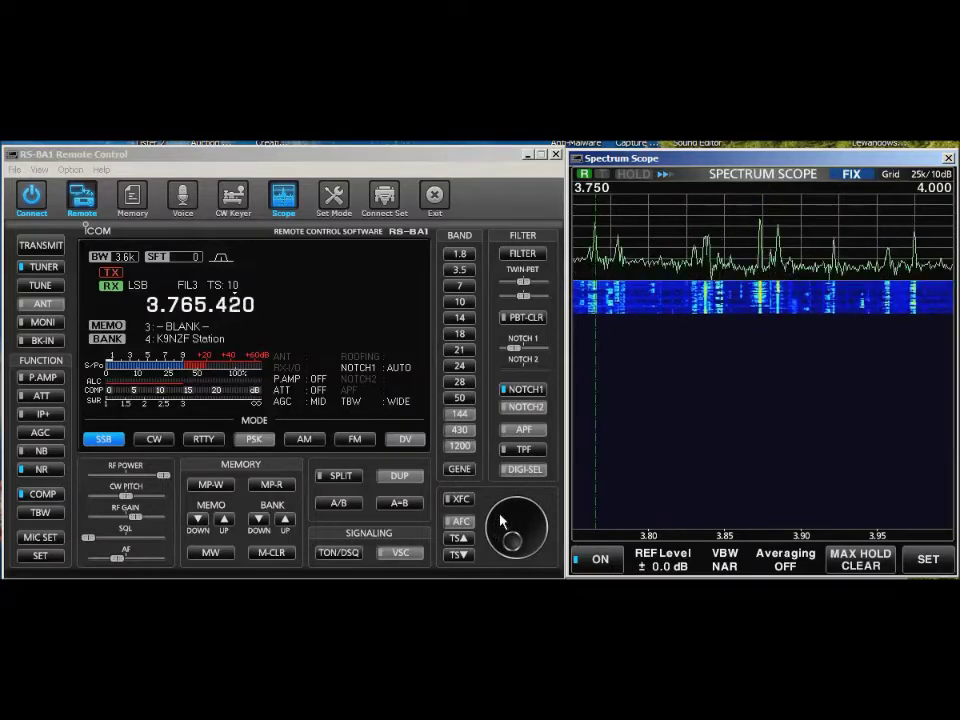
scroll(502, 521, down, 20)
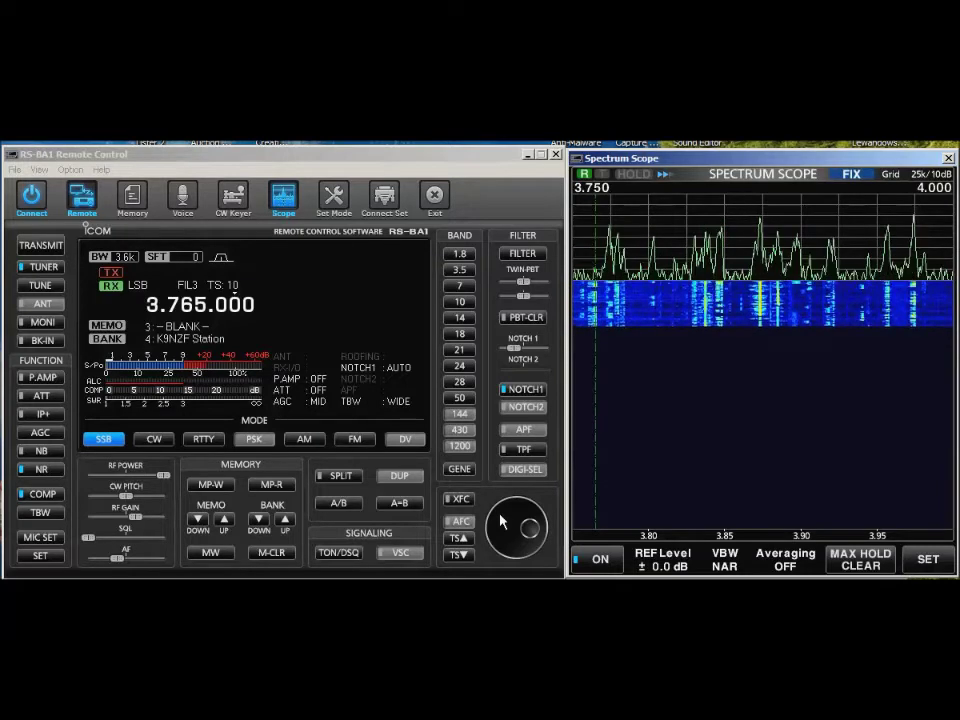
Tune from the waterfall to the signal at 3.885.000 and back to the strong one at 3.873.000.
click(779, 310)
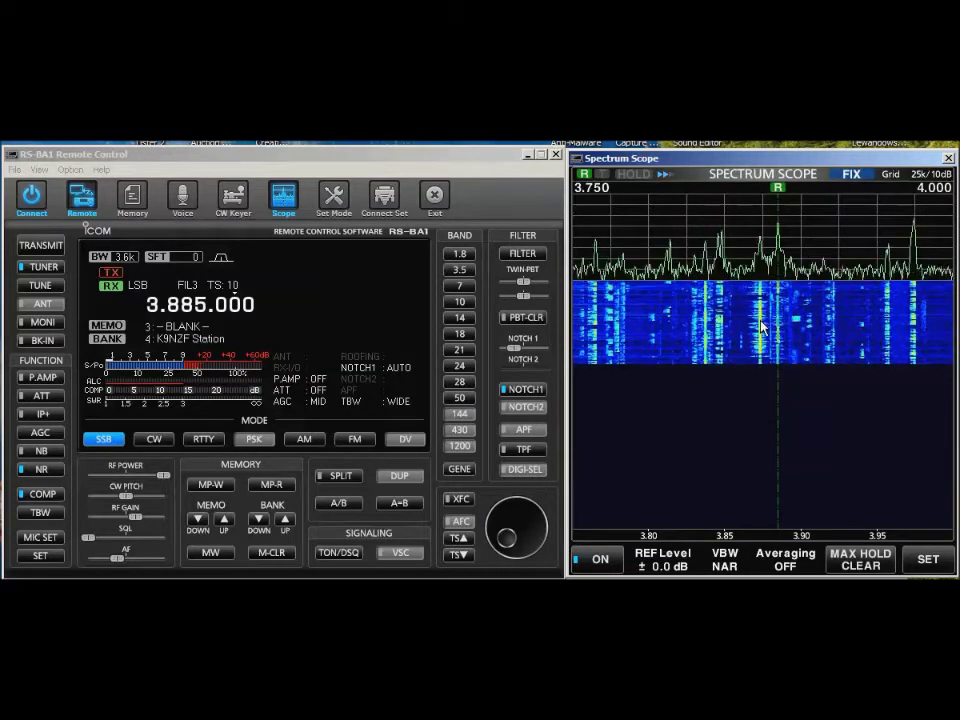
click(761, 328)
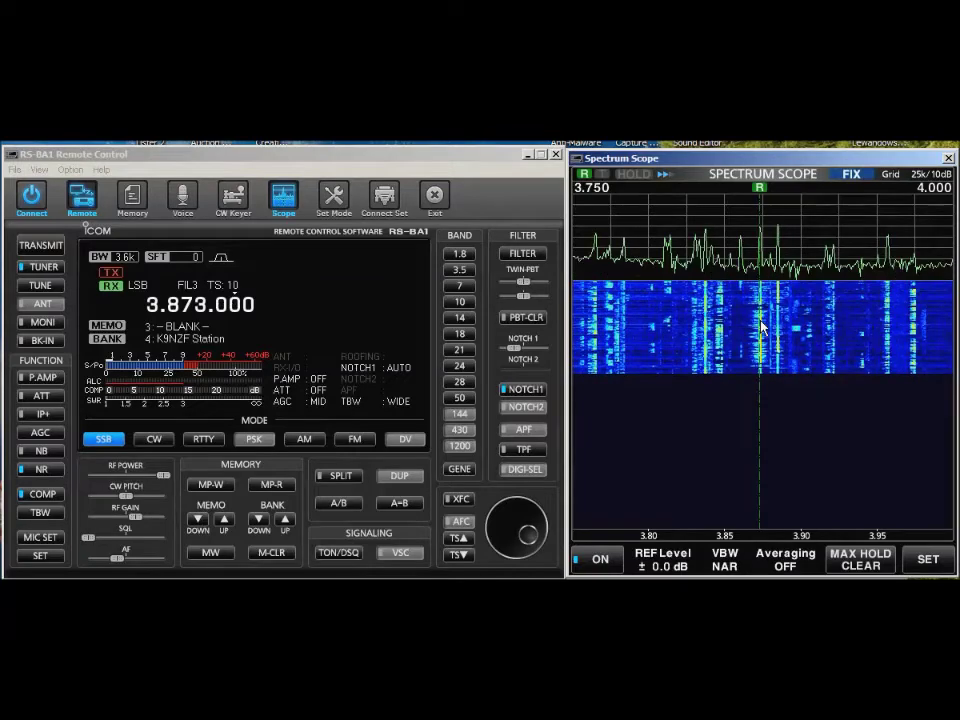
Tune to the waterfall trace between 3.80 and 3.85 MHz and fine-tune the frequency to 3.837.000.
click(705, 323)
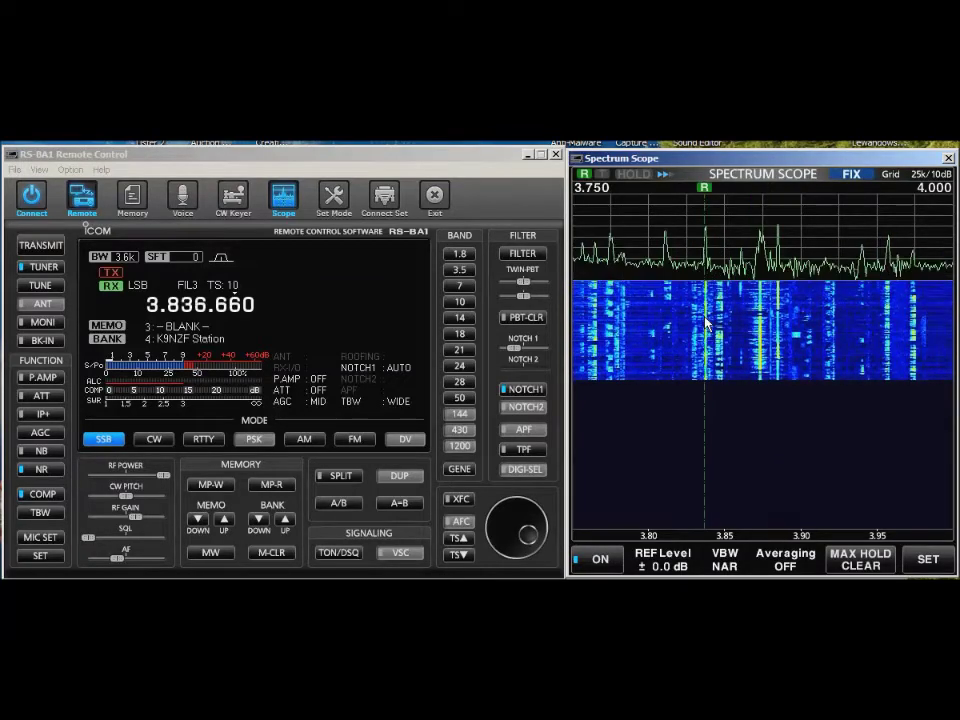
scroll(705, 323, down, 9)
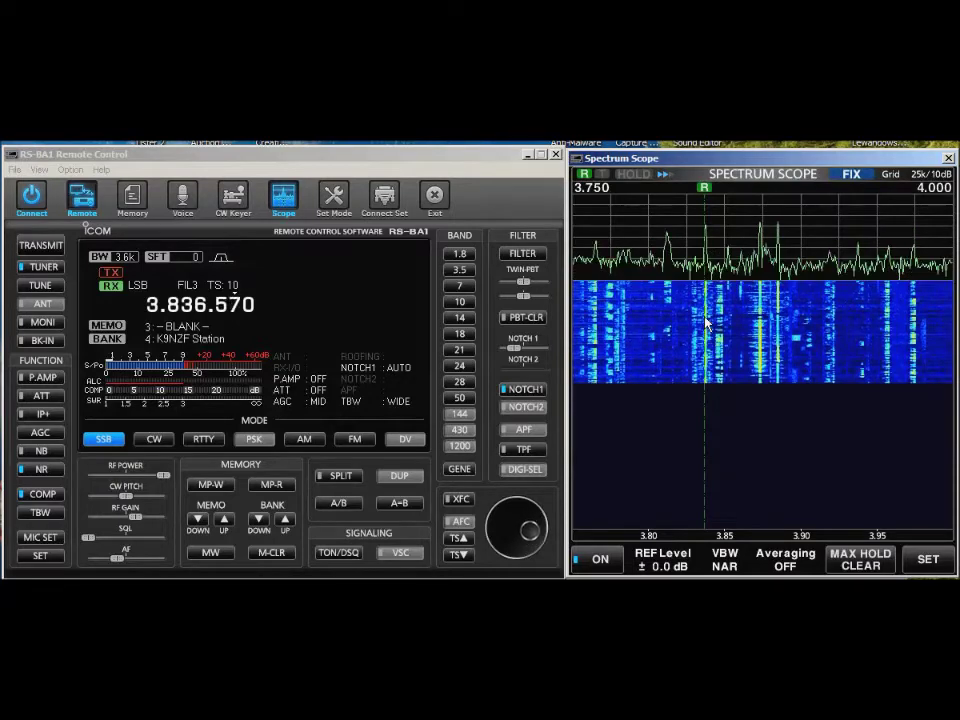
scroll(705, 323, up, 20)
scroll(705, 323, up, 20)
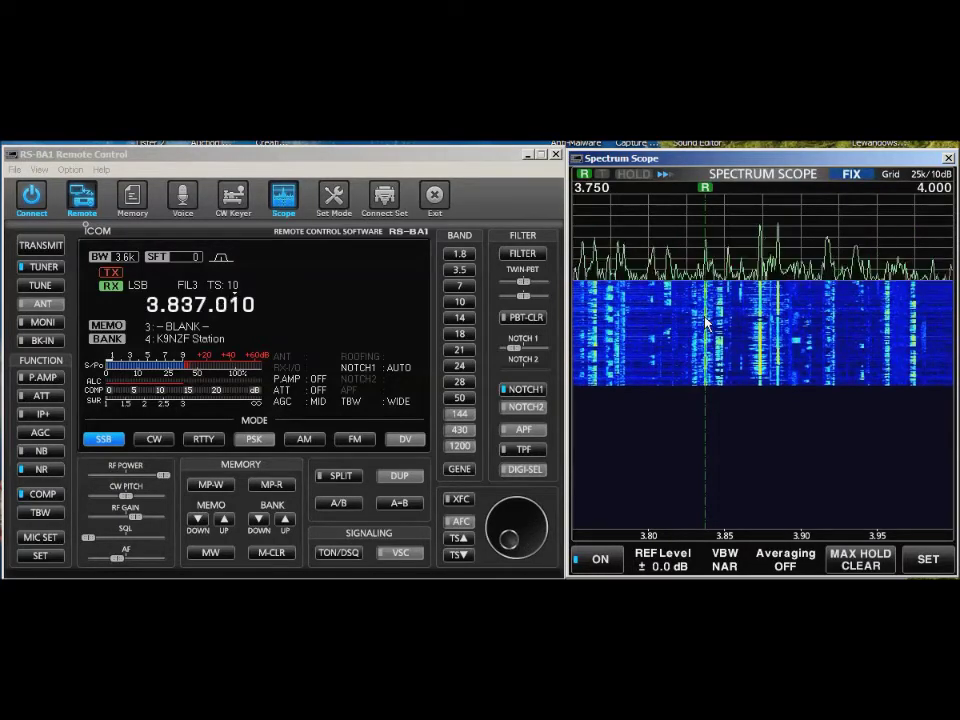
scroll(705, 323, down, 1)
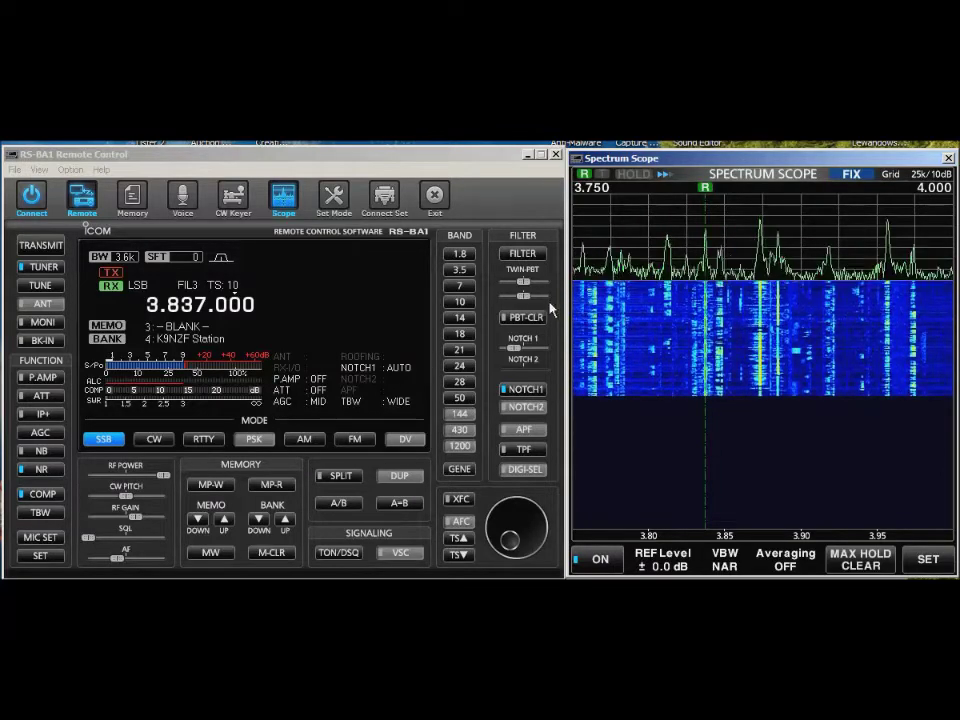
Switch to the 7 MHz band and set the preamp to 2 with the attenuator off.
click(463, 288)
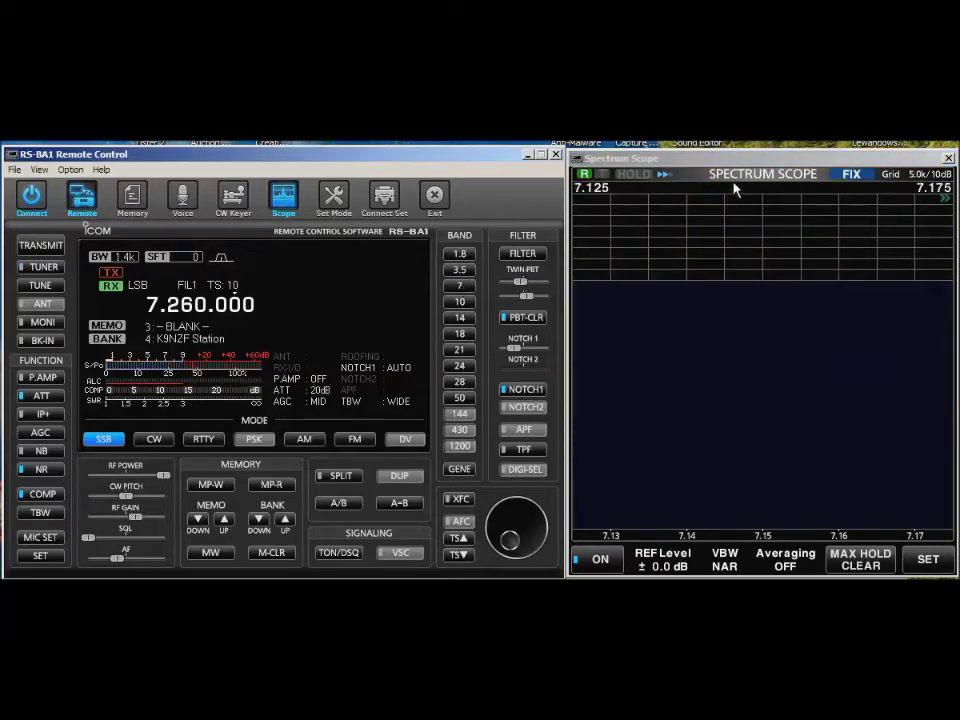
click(851, 175)
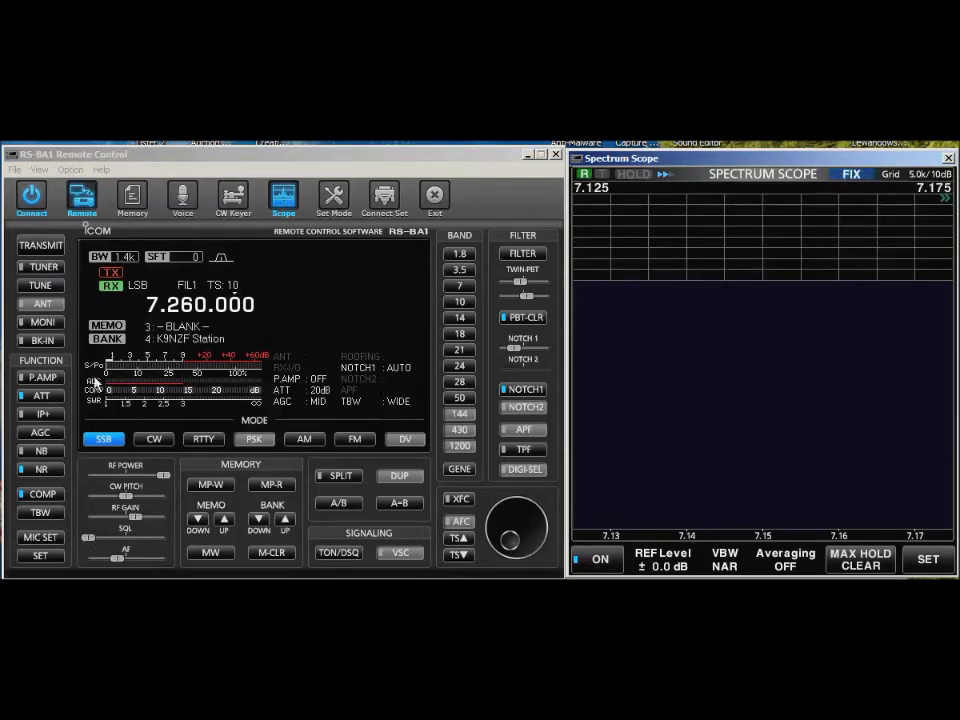
click(42, 380)
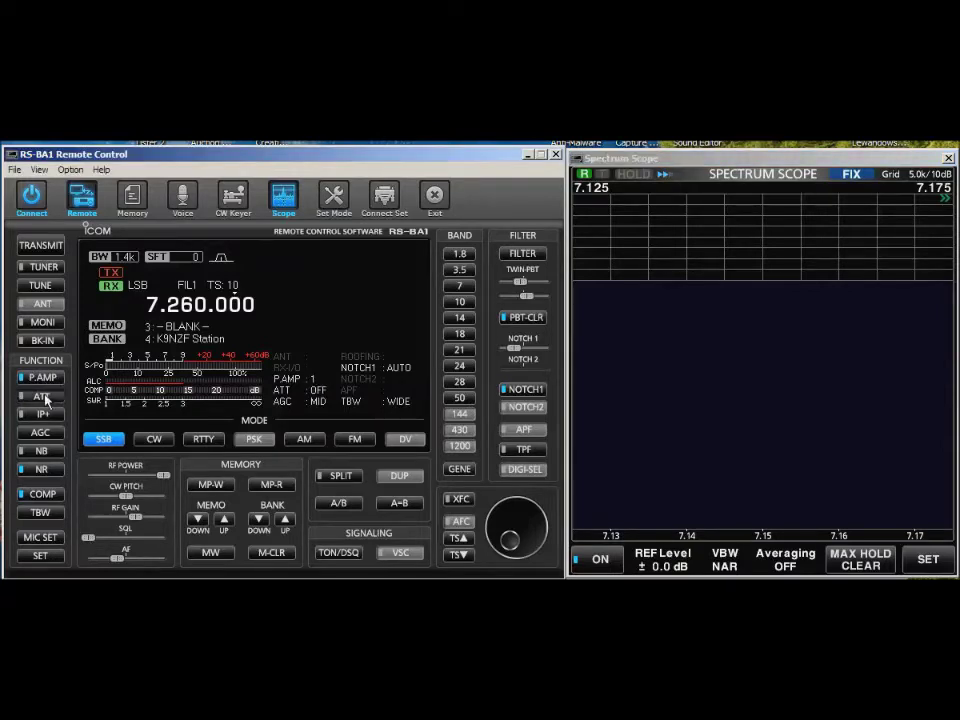
click(50, 379)
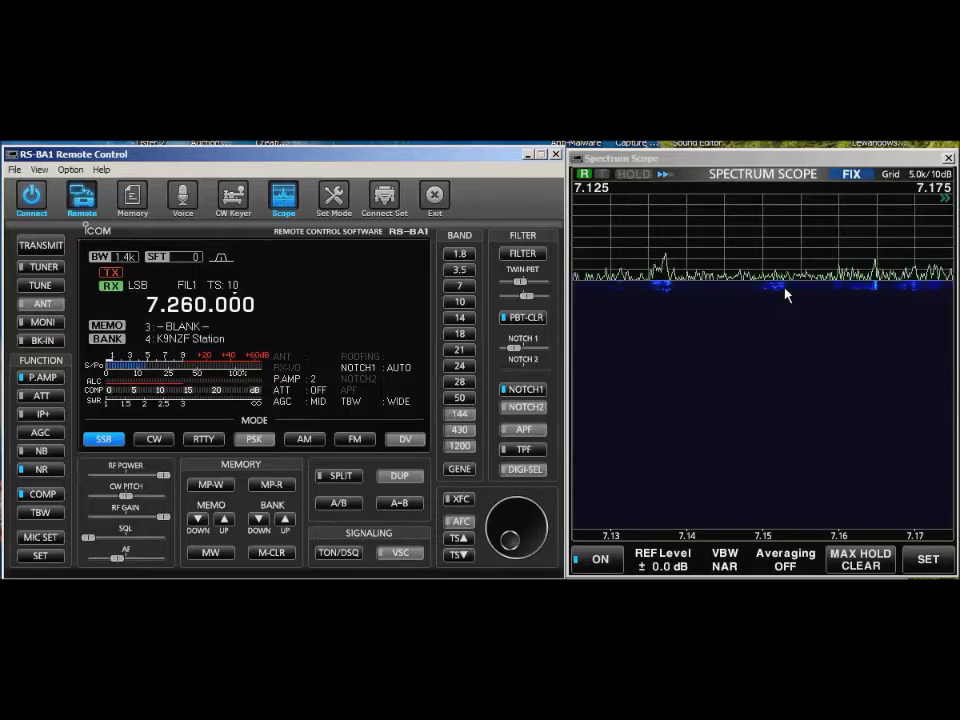
Return to the 3.5 MHz band and set the scope's waterfall speed to Fast.
click(467, 272)
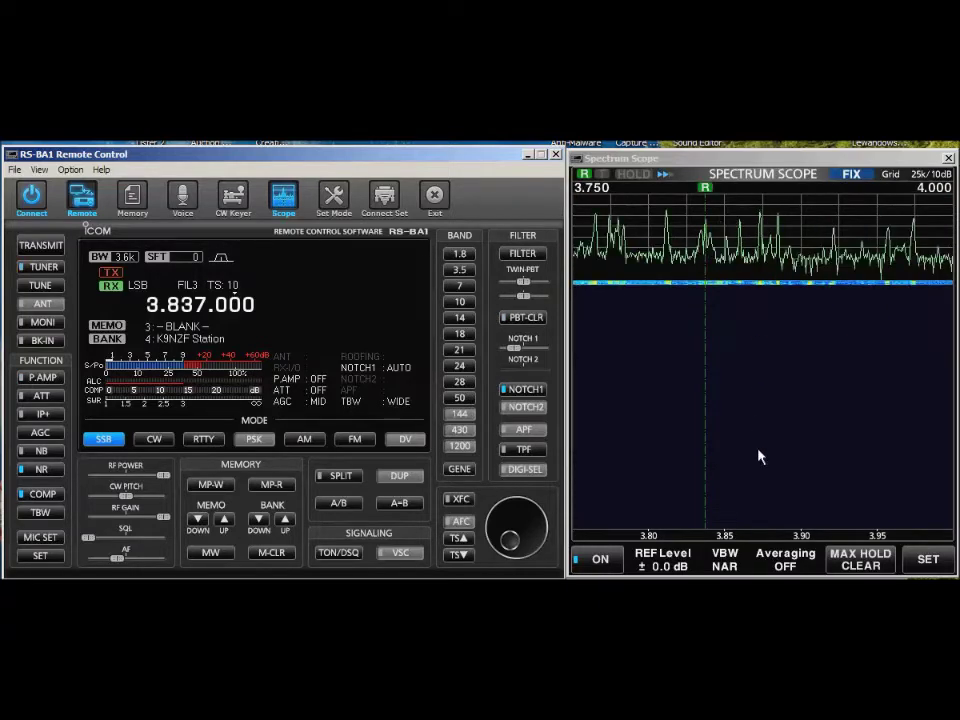
click(924, 560)
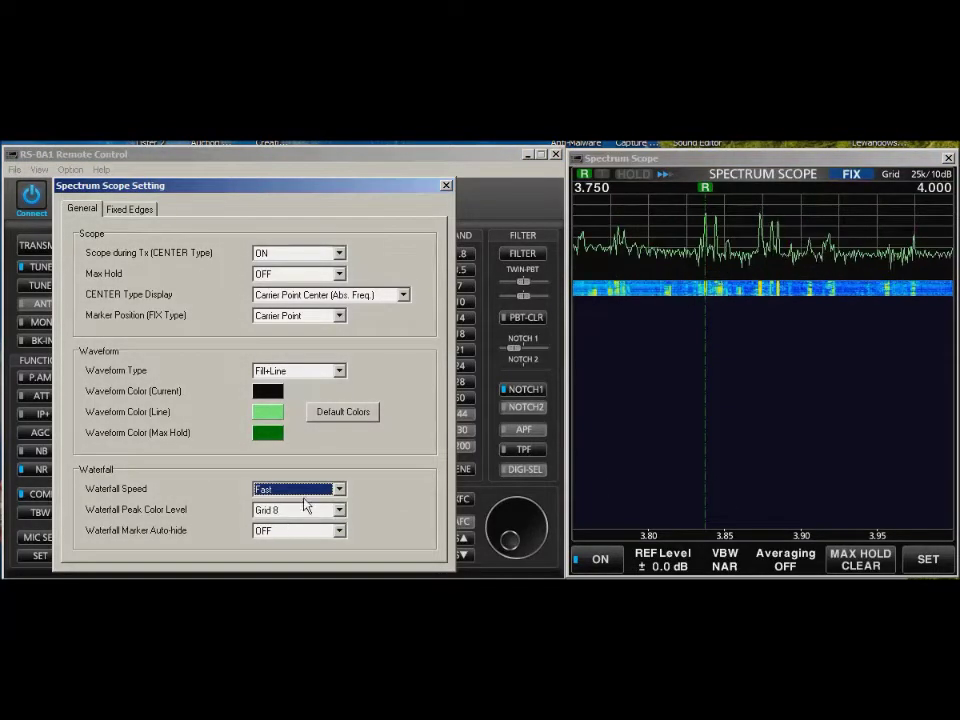
click(445, 187)
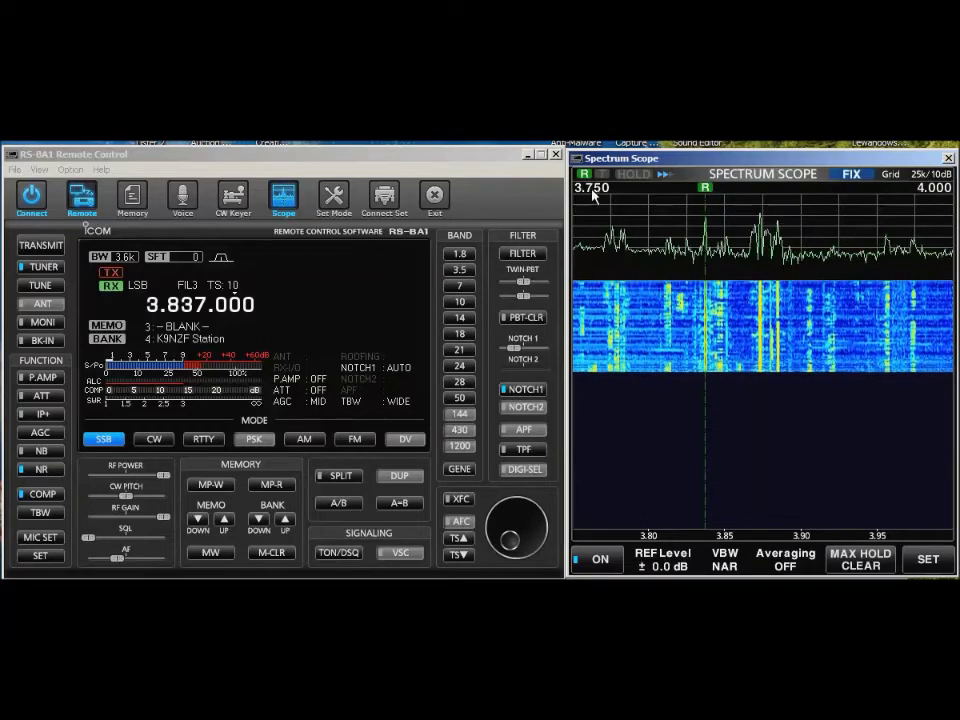
Change the fixed scope range to 3.500–4.000 MHz and tune to the strong trace at about 3.874 MHz.
click(934, 189)
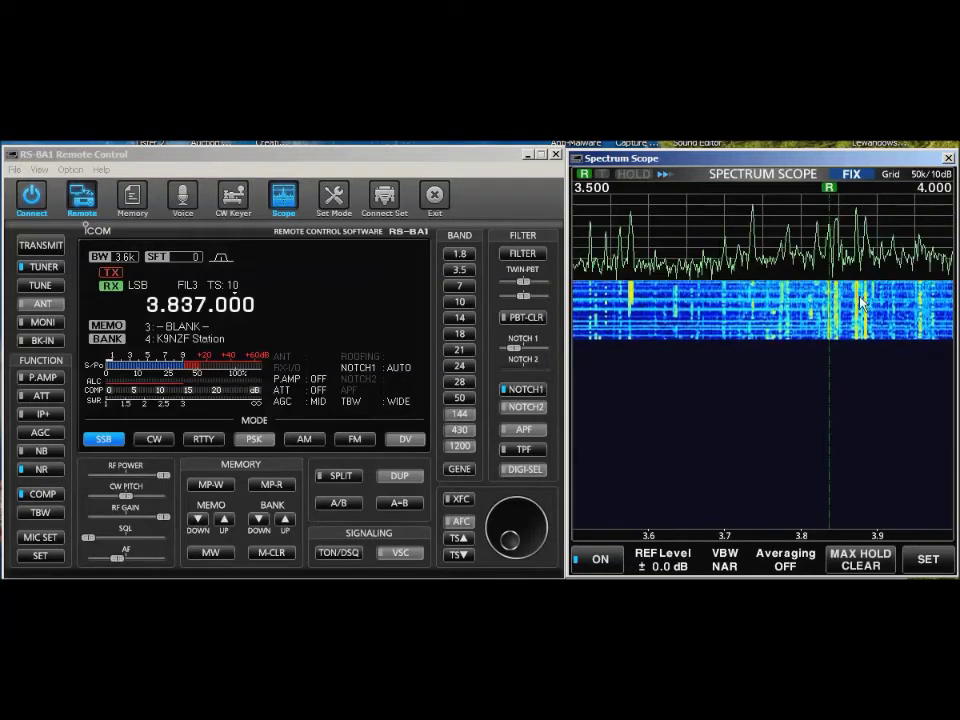
click(858, 307)
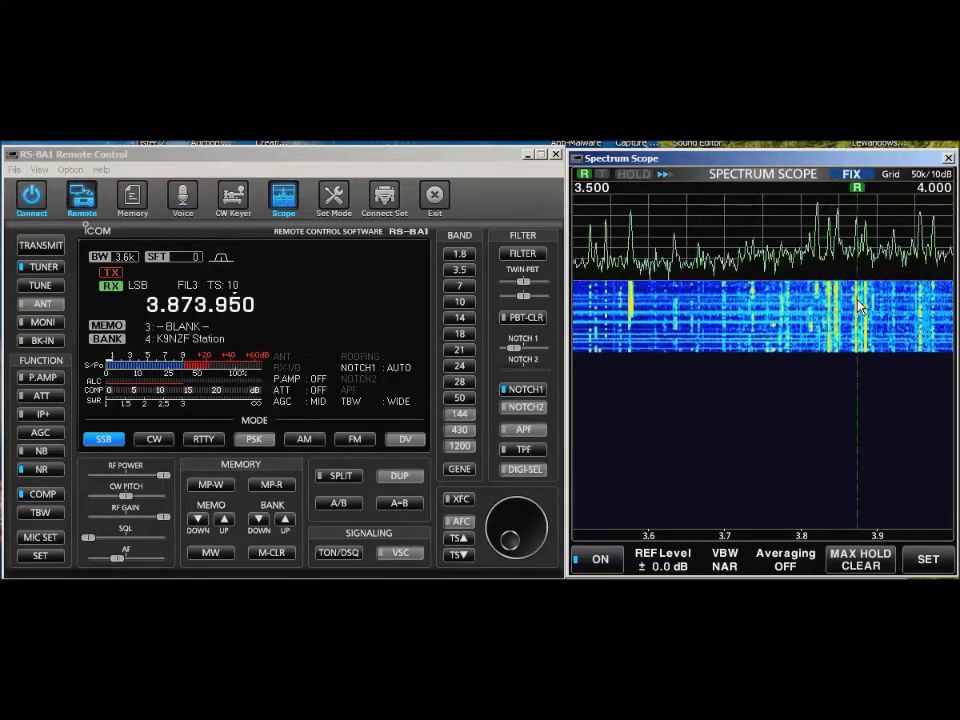
Return the scope to its center display on the 3.873.005 carrier and raise the AF level slightly.
click(852, 175)
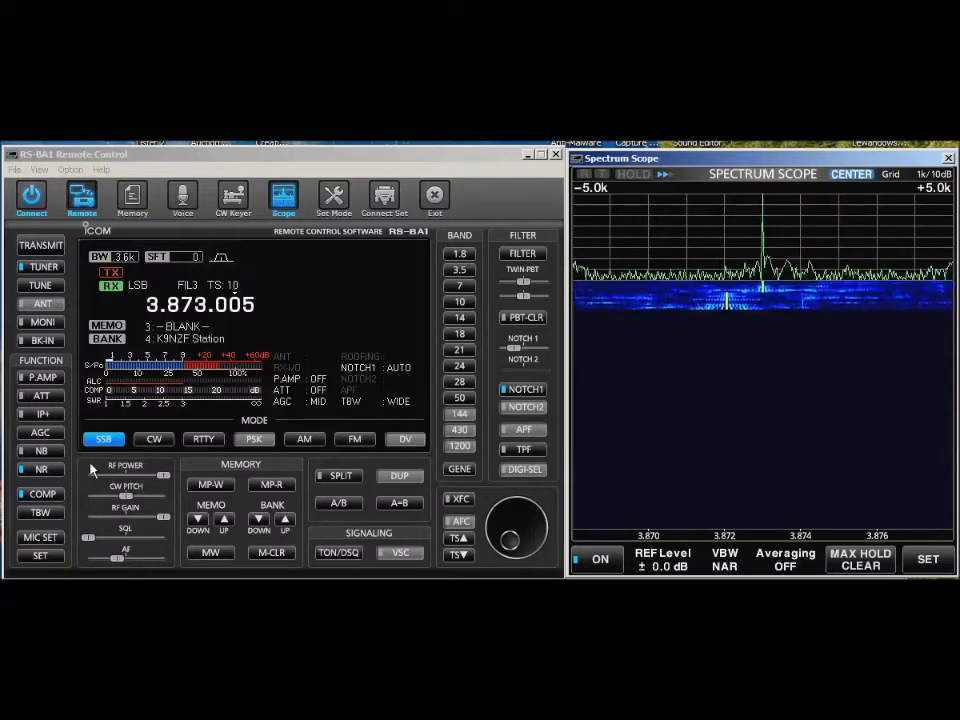
click(117, 563)
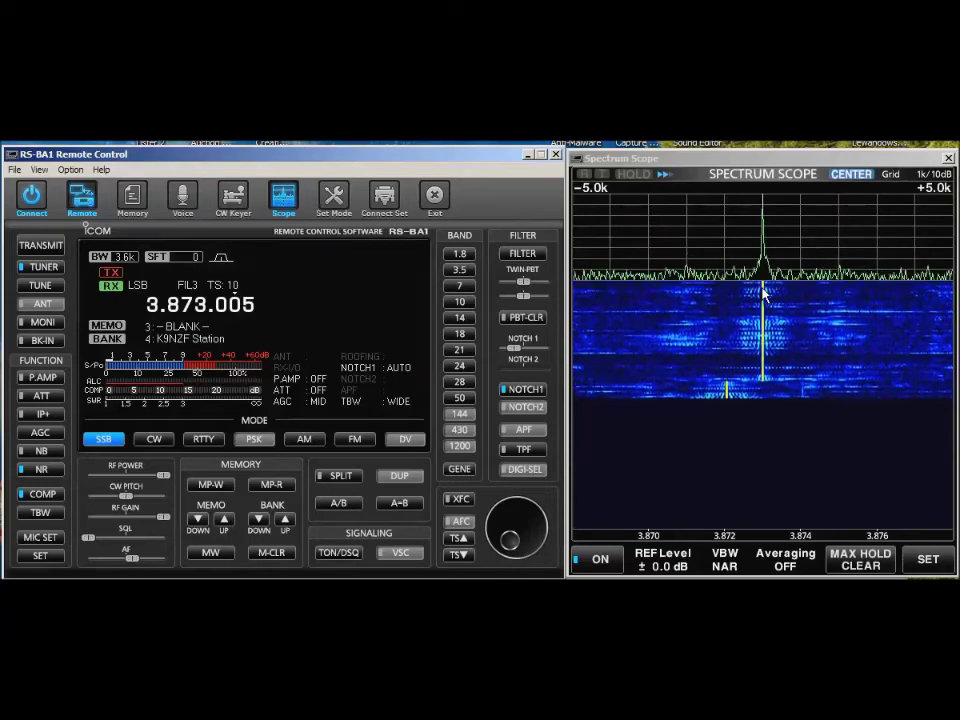
Check the SSB filter's bandwidth and type and switch the receiver to AM mode.
click(533, 256)
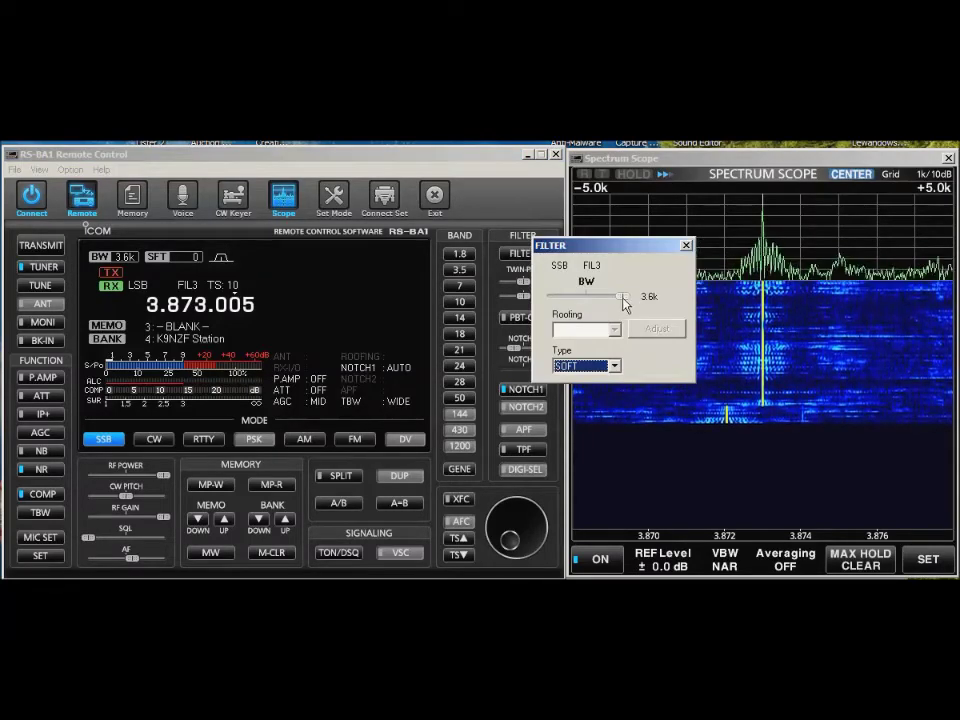
click(686, 245)
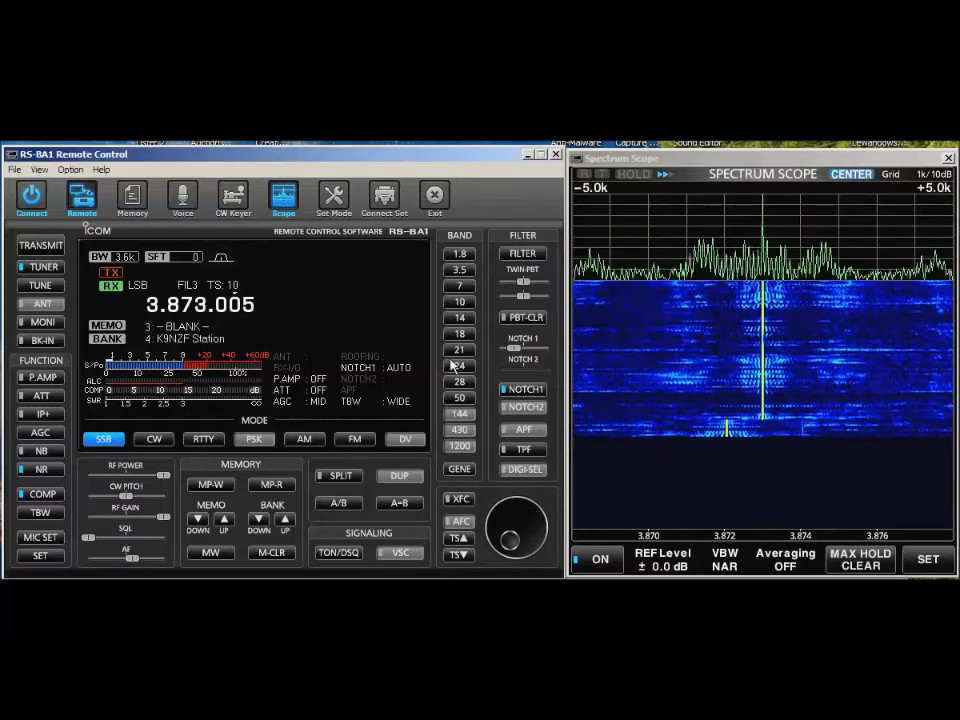
click(316, 442)
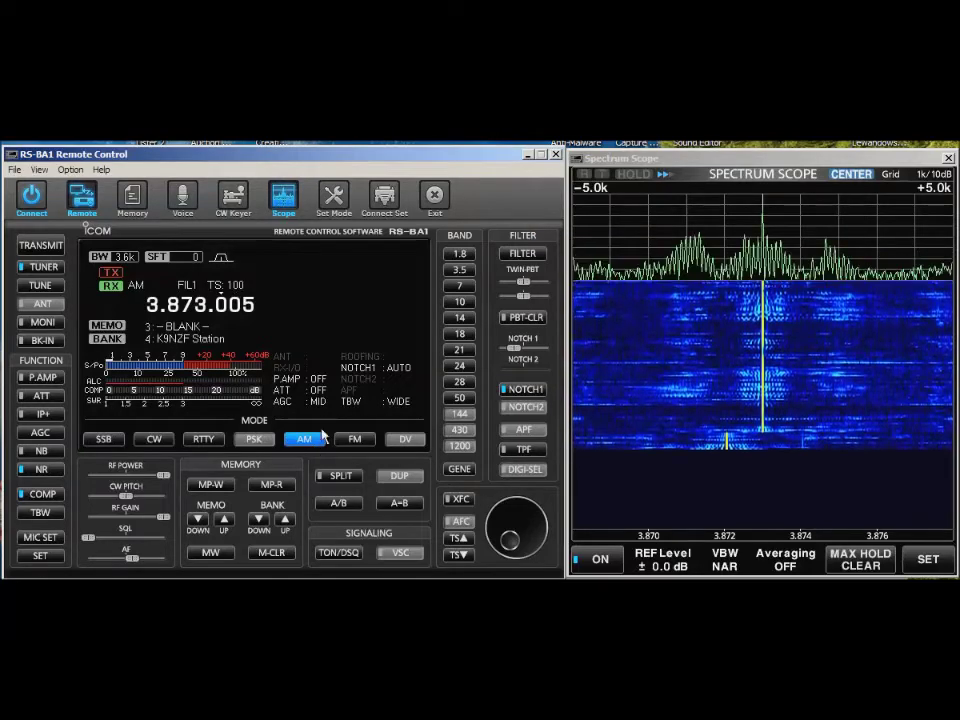
Check the bandwidth of the AM filter FIL1.
click(523, 255)
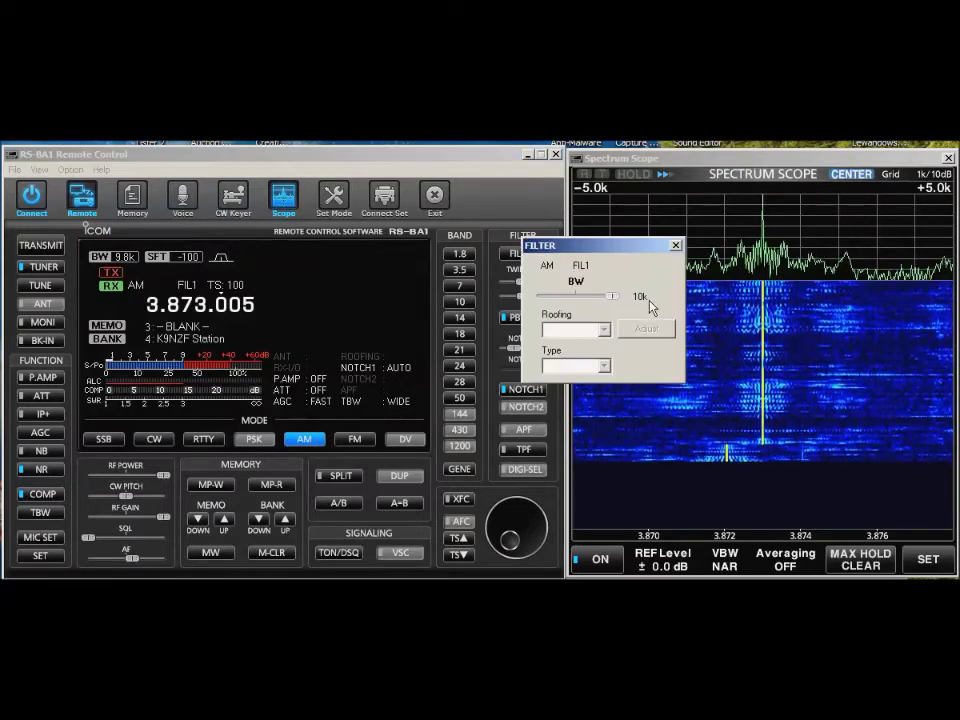
click(676, 246)
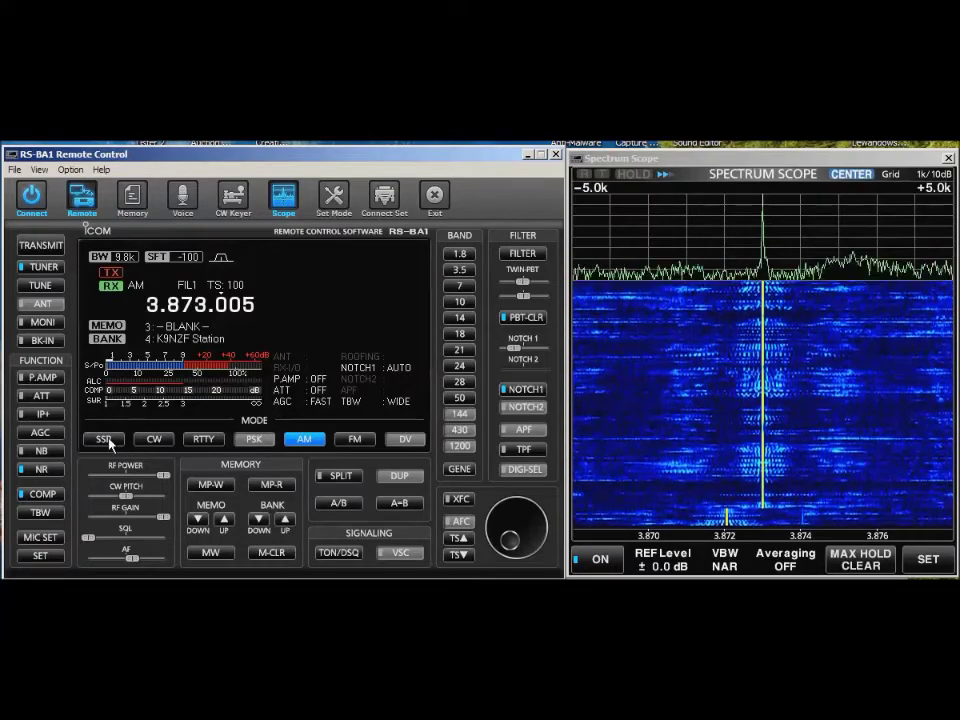
Widen the scope span to ±25 kHz and tune between the strong carriers near 3.885 and 3.896 MHz.
click(933, 188)
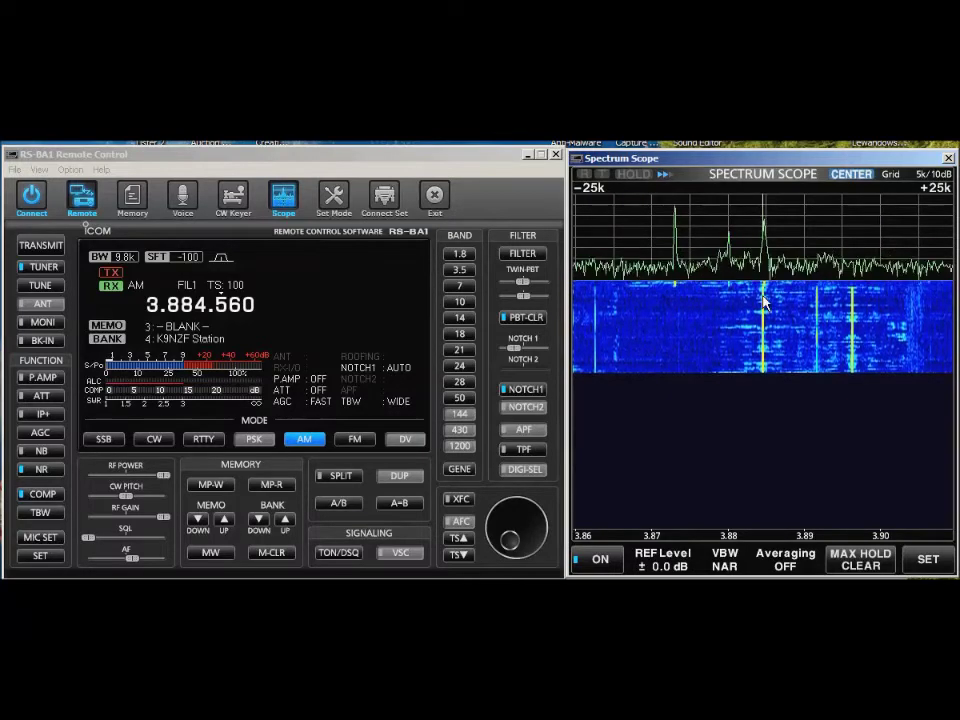
click(851, 320)
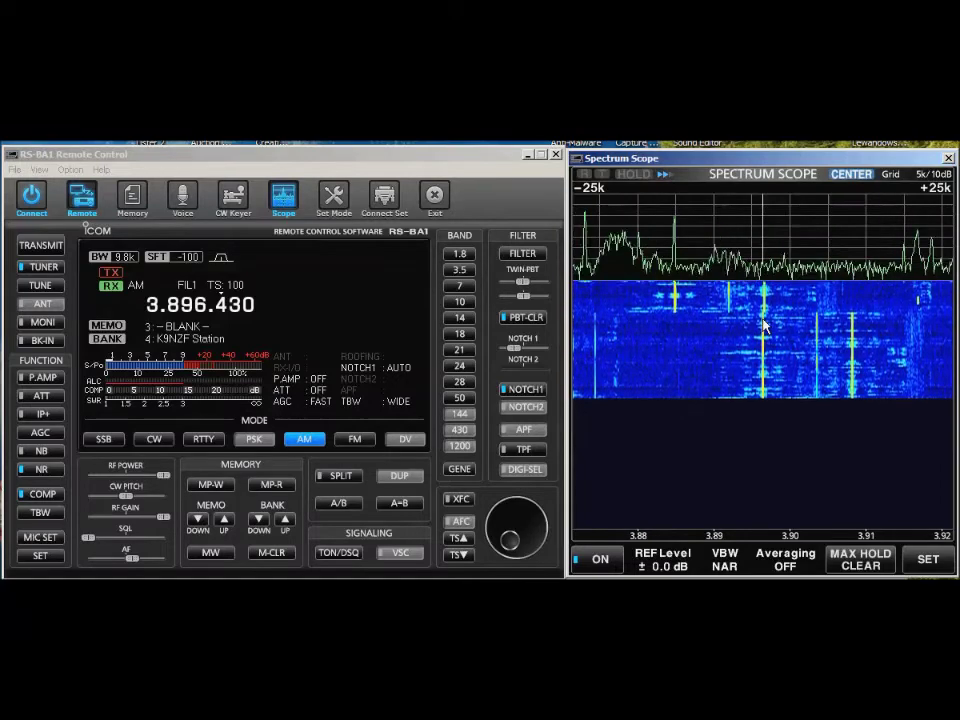
click(676, 305)
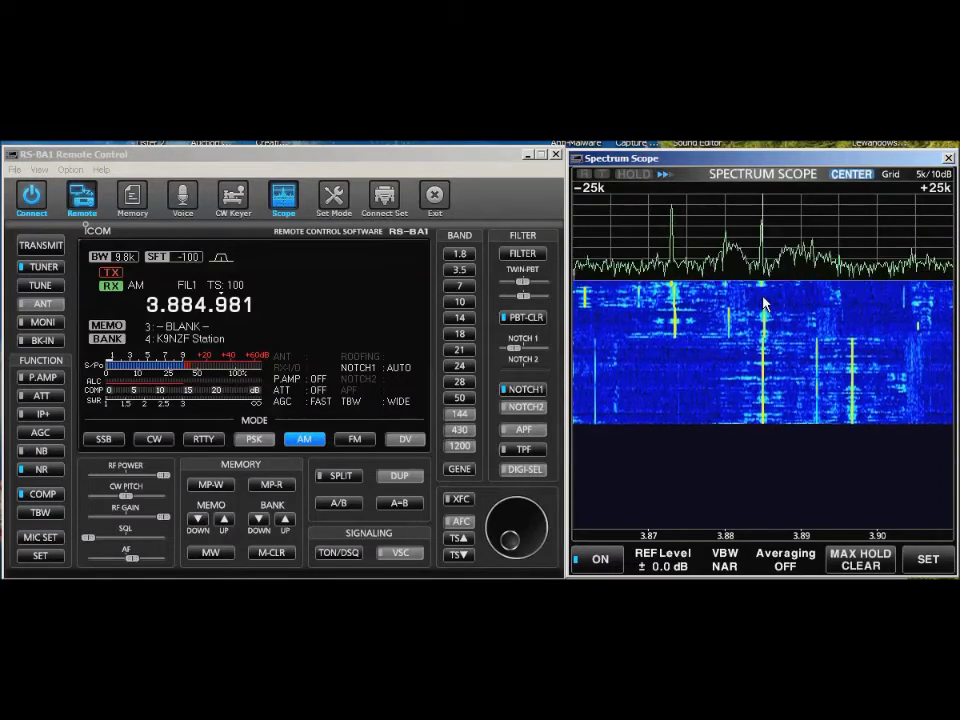
Tune down the band through the carrier traces to 3.836.979 and lower the AF level slightly.
click(585, 303)
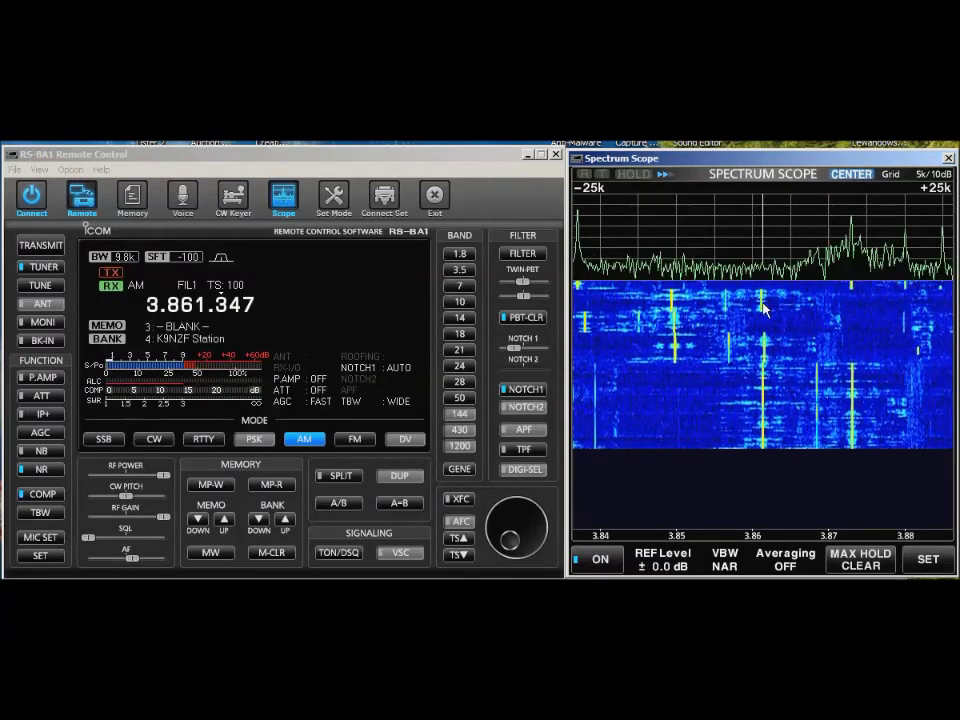
click(670, 310)
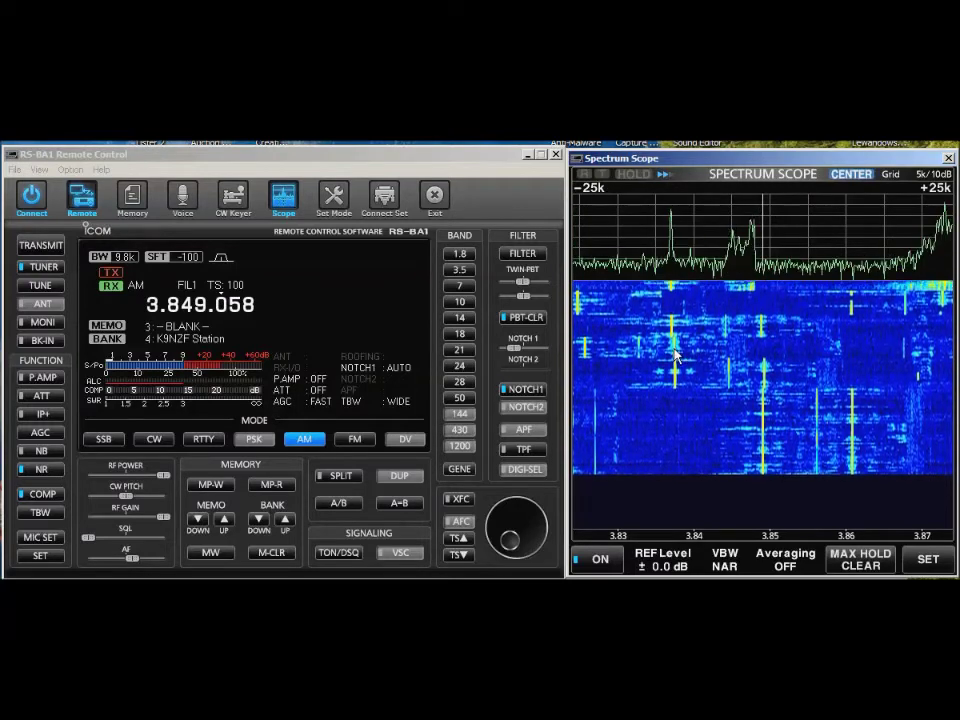
click(672, 296)
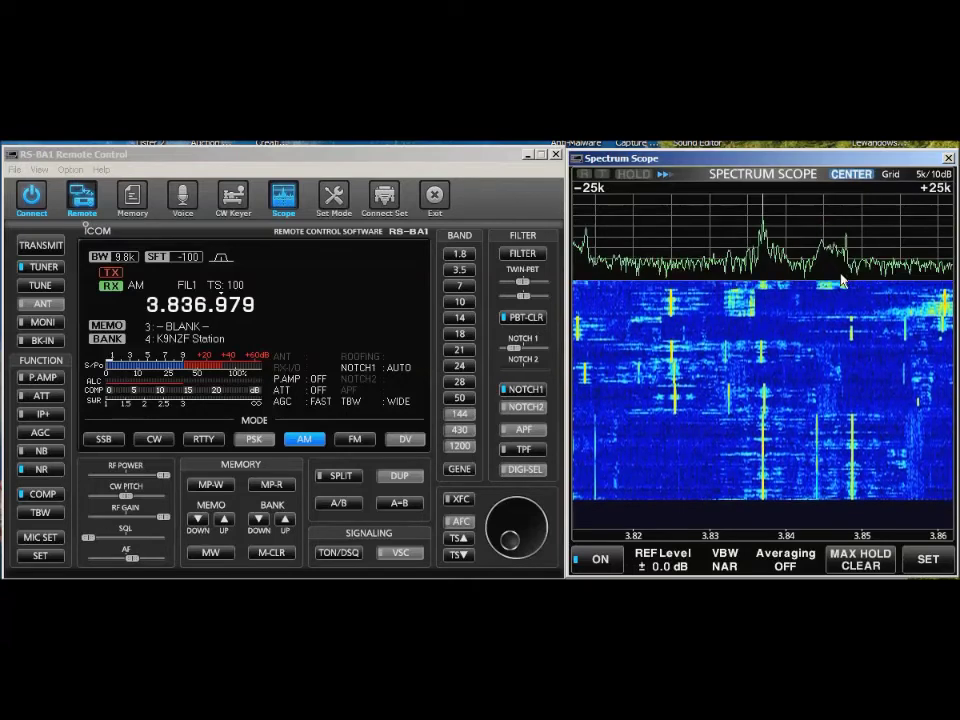
click(128, 556)
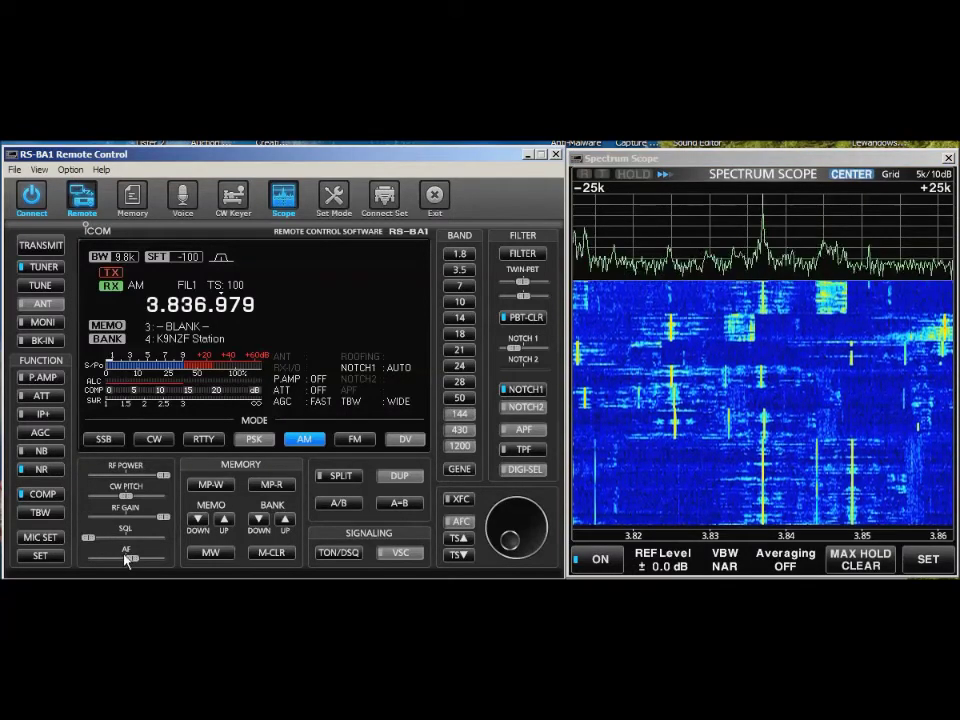
drag(128, 558, 118, 562)
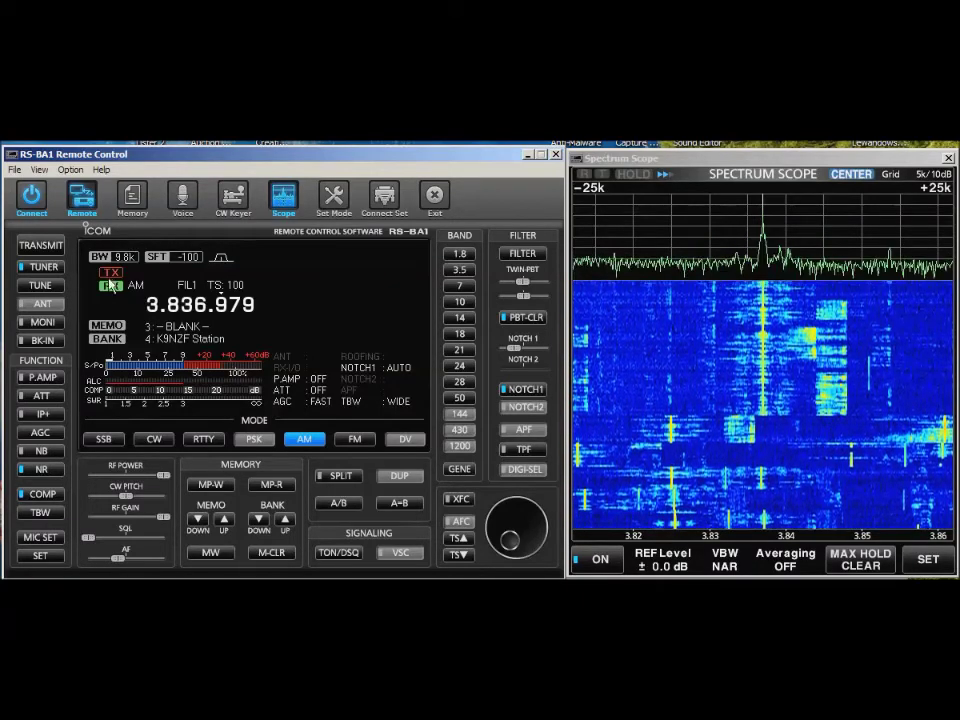
Switch the receiver to SSB and tune to the upper edge of the voice signal at about 3.848 MHz.
click(103, 439)
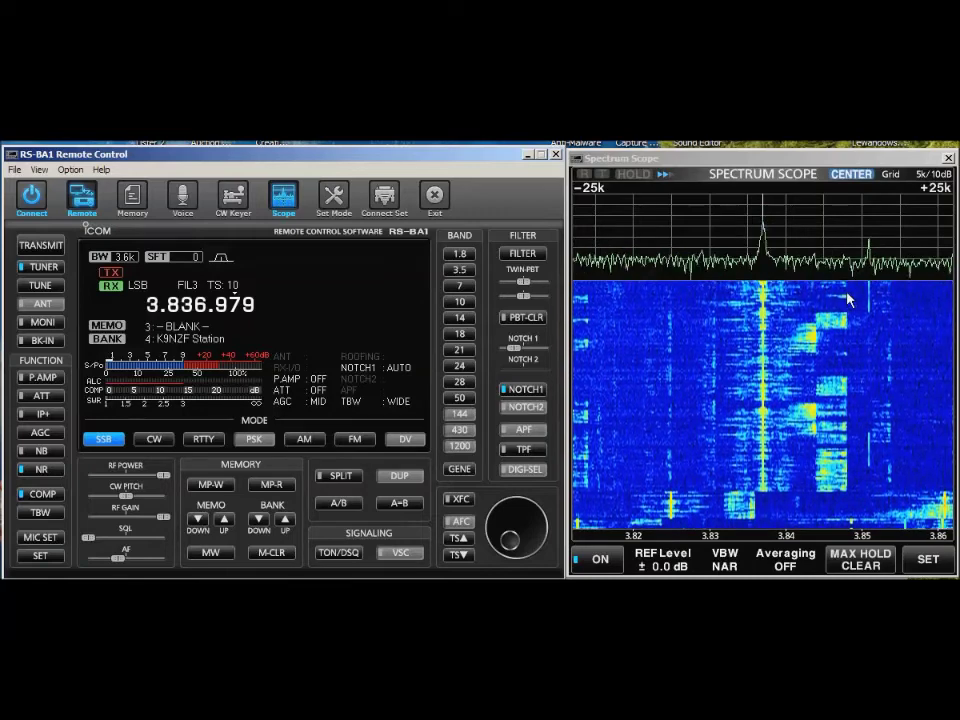
click(848, 295)
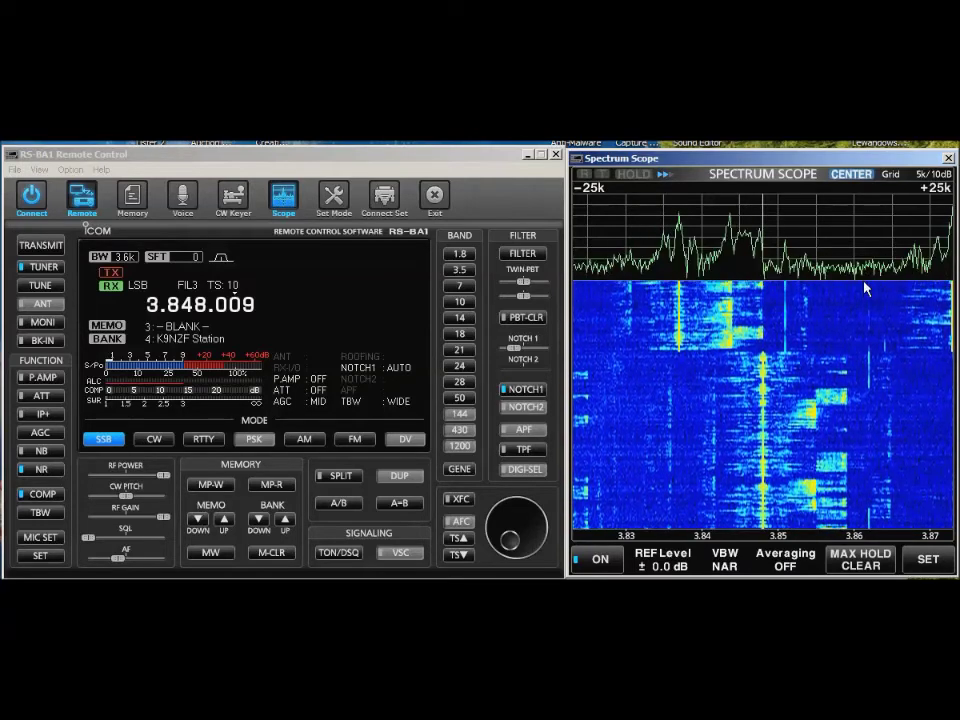
Widen the scope span to ±50 kHz and tune between the traces near 3.873 and 3.910 MHz, ending on 3.872.801.
click(942, 192)
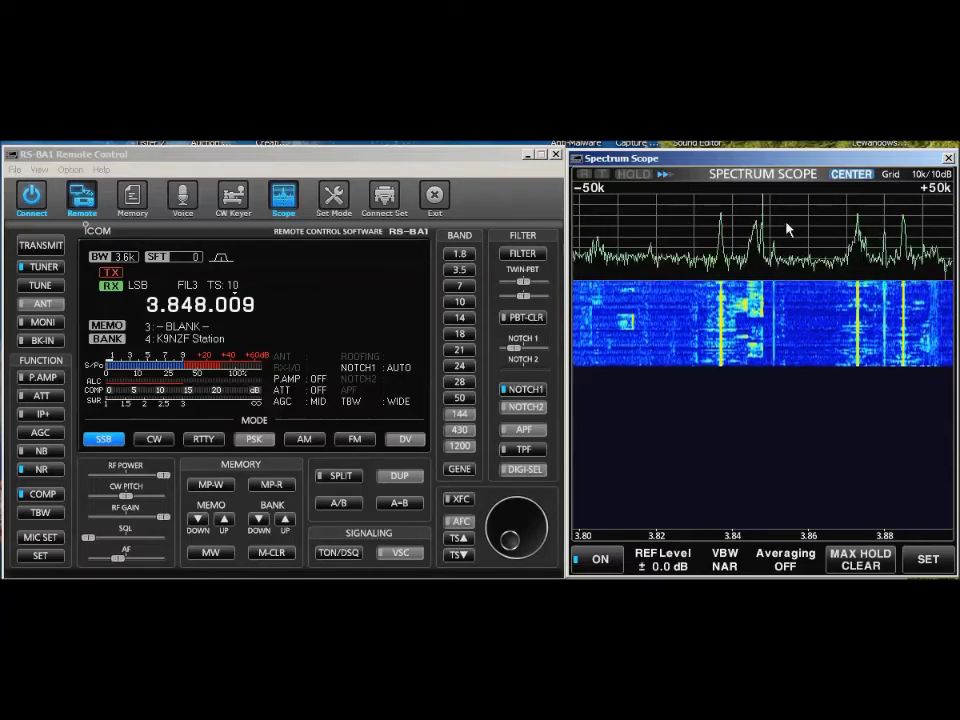
click(860, 316)
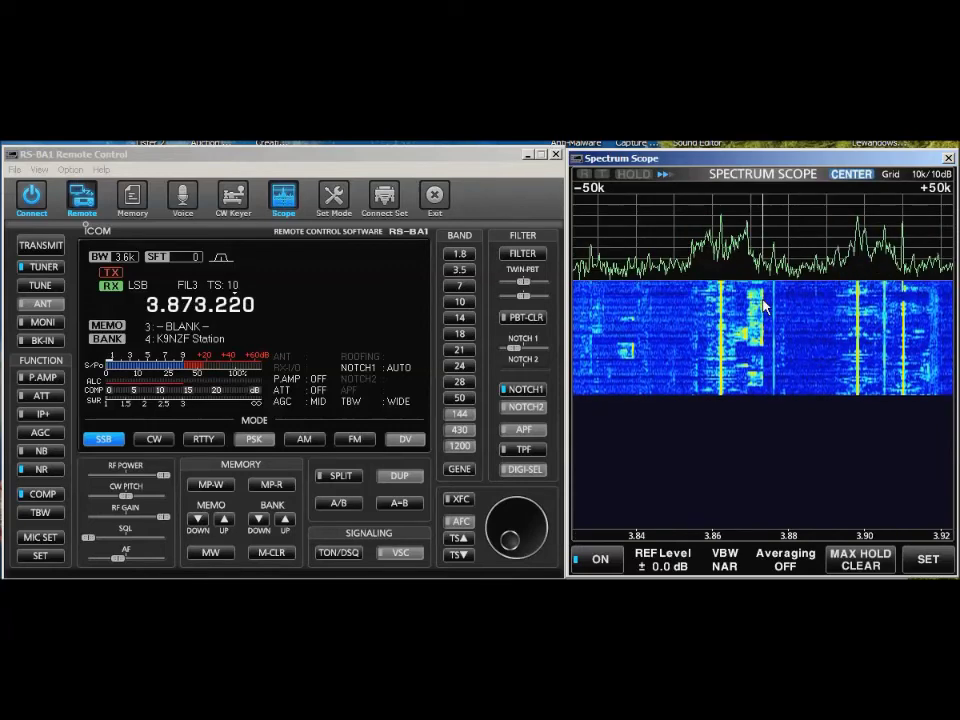
click(902, 318)
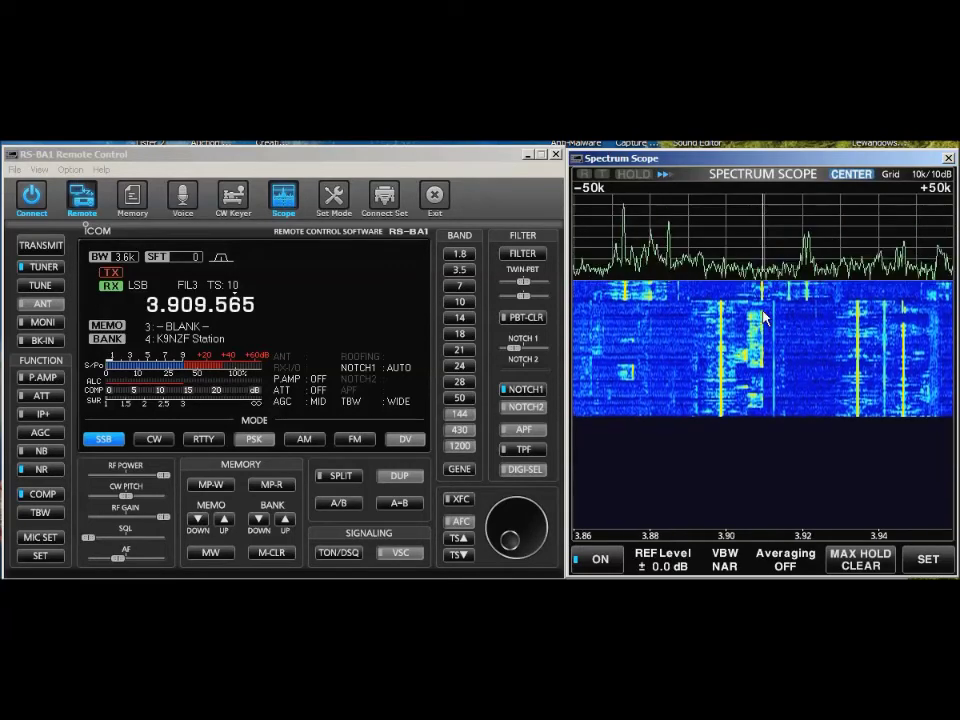
click(762, 302)
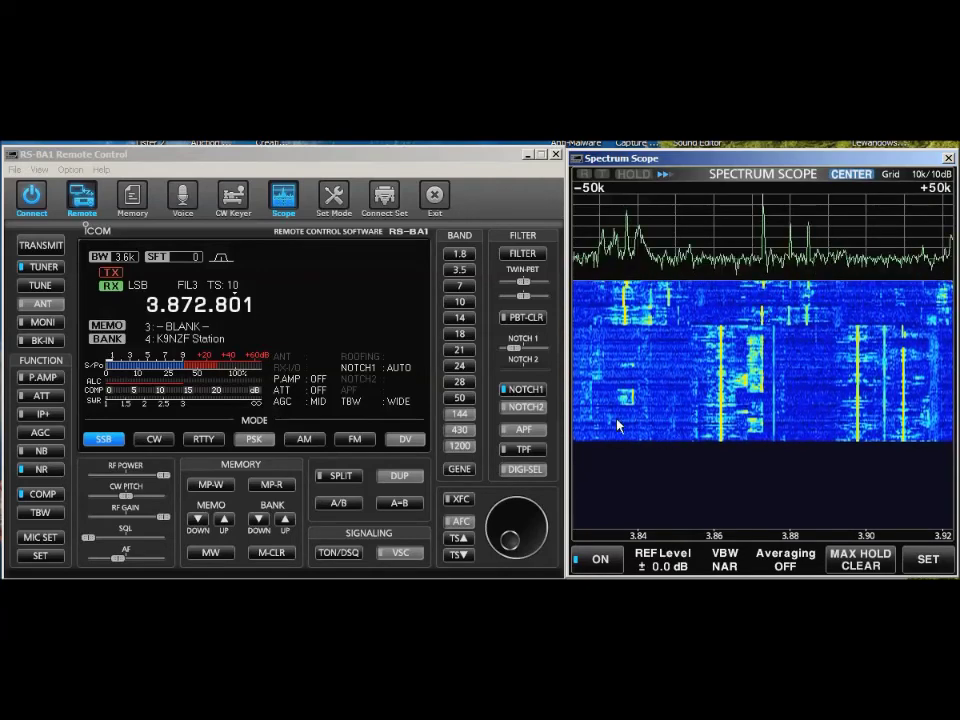
Fine-tune the receiver in 10 Hz steps with the main dial to 3.873.000.
scroll(390, 382, down, 1)
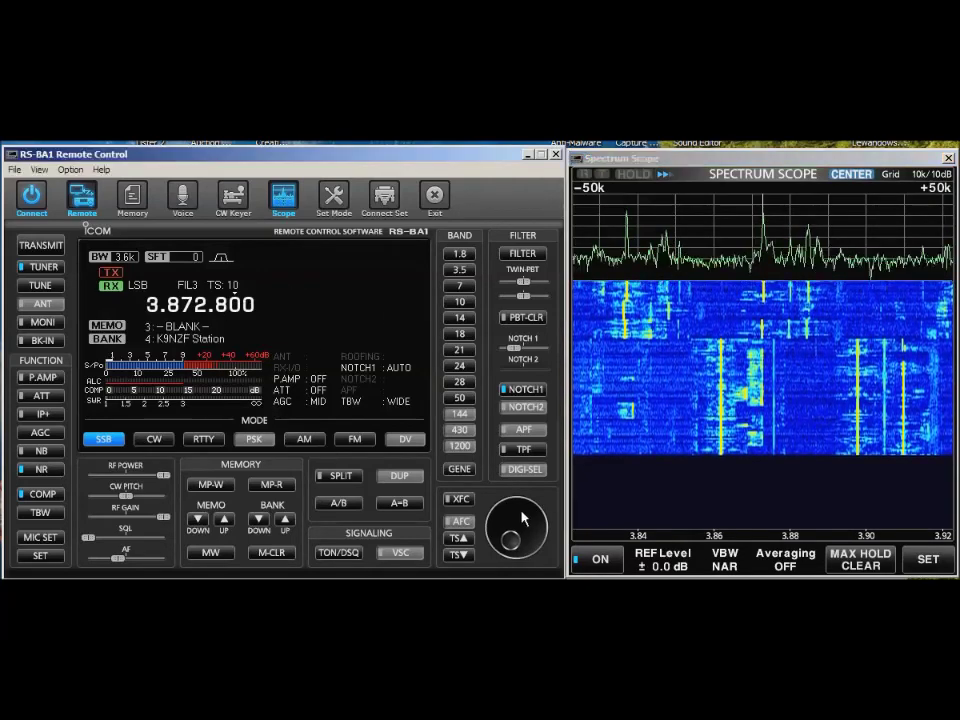
scroll(522, 518, up, 1)
scroll(522, 518, up, 3)
scroll(522, 518, down, 4)
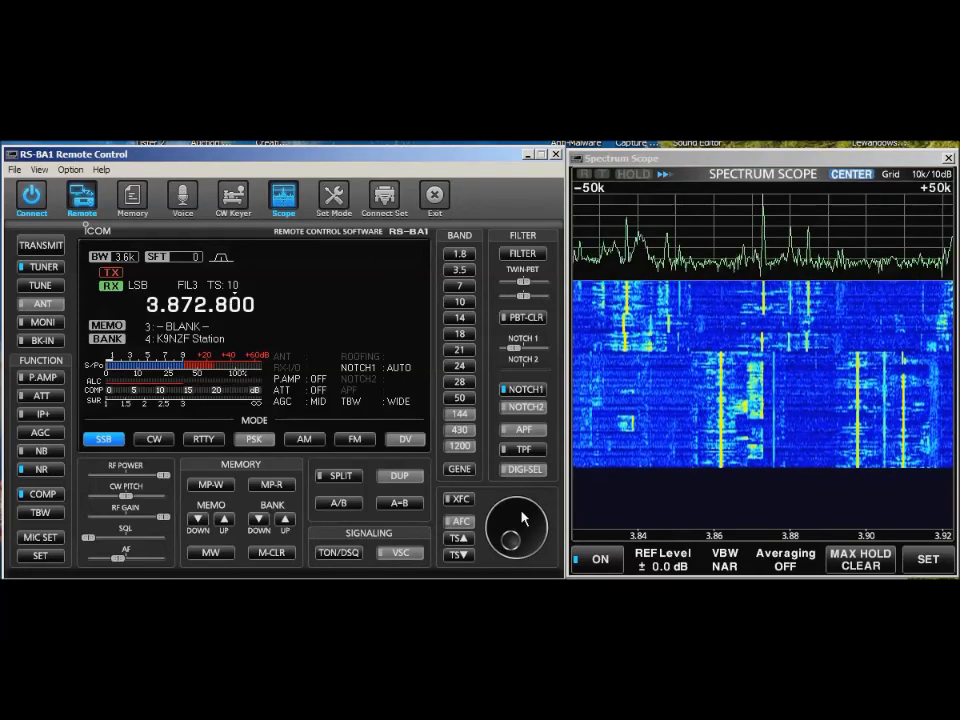
scroll(522, 518, up, 4)
scroll(522, 518, up, 9)
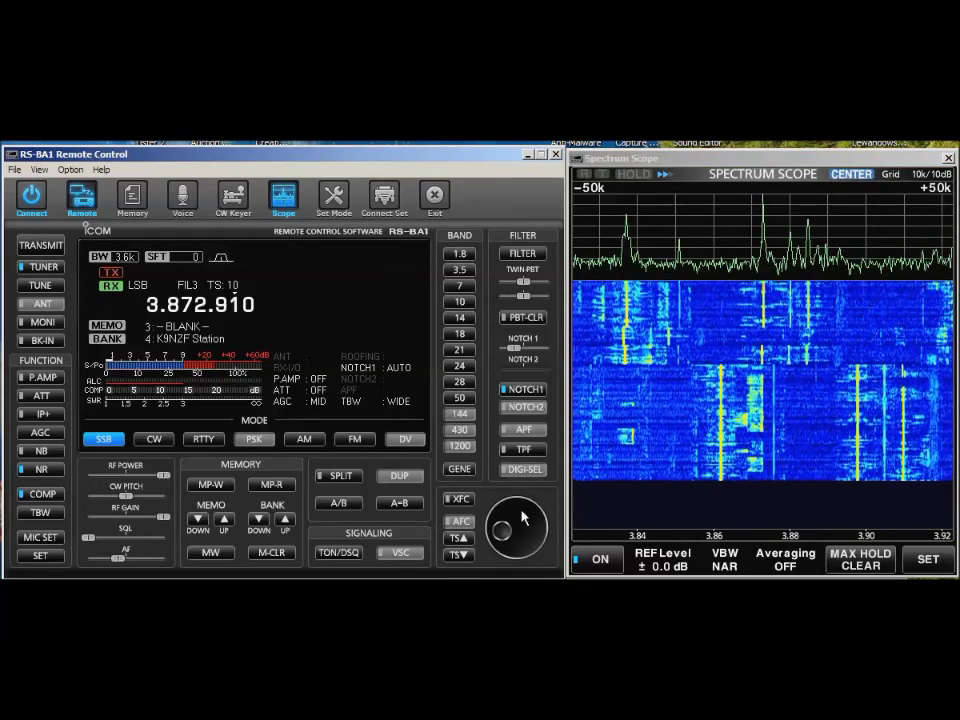
scroll(522, 517, up, 3)
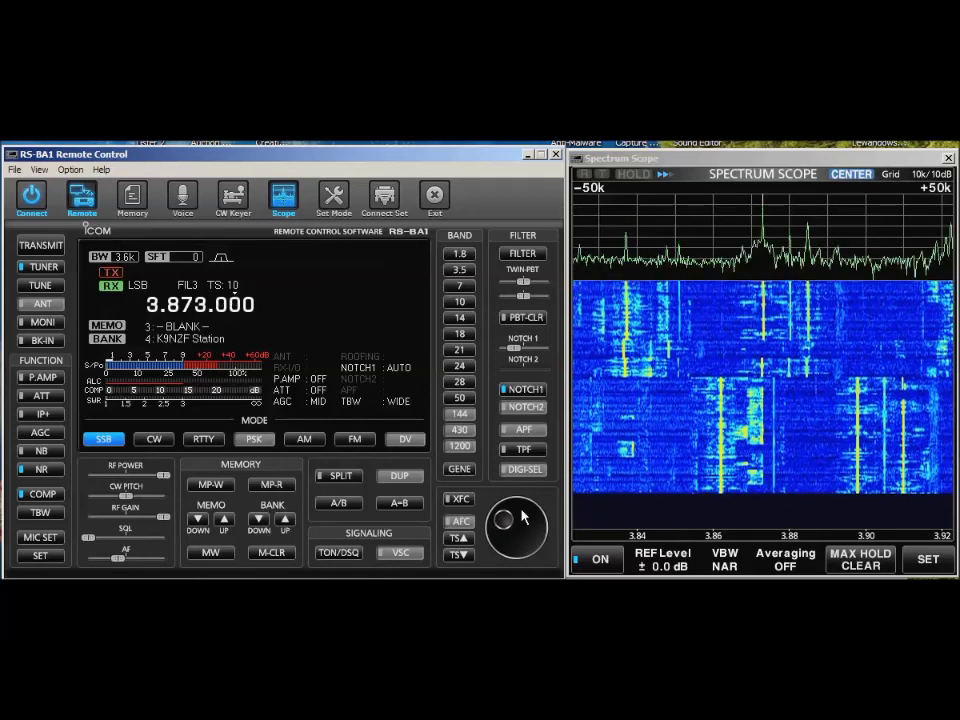